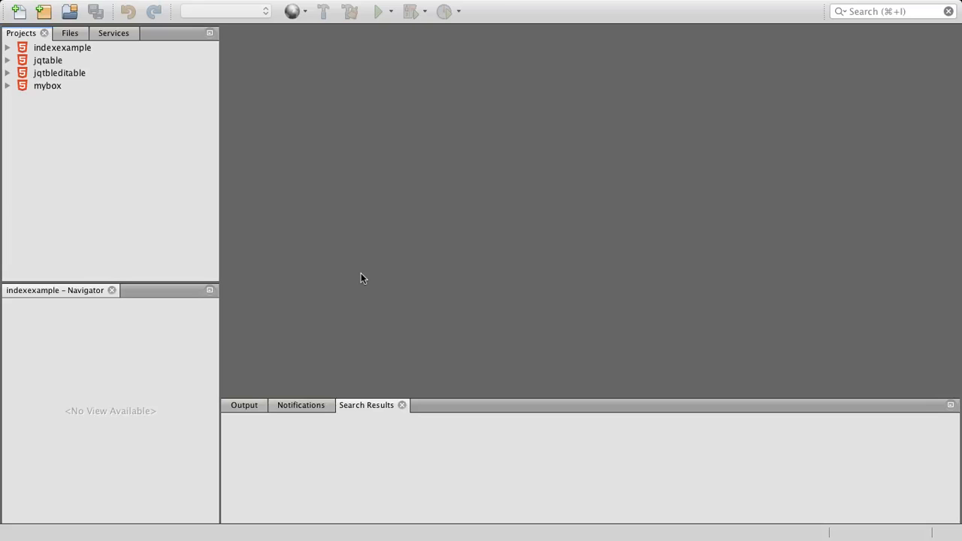
- Create a new HTML5 Application project named wwapp via the New Project wizard
right_click(29, 134)
click(32, 136)
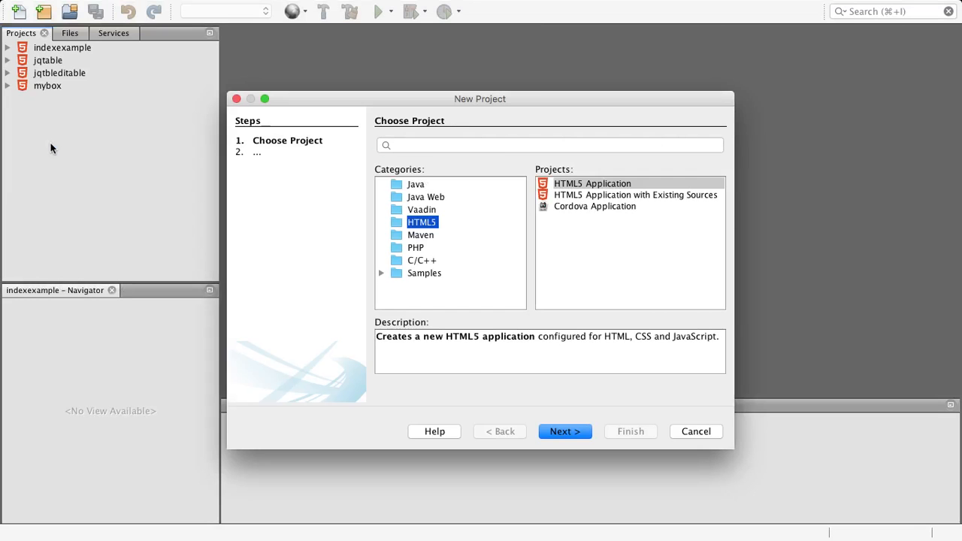
click(571, 434)
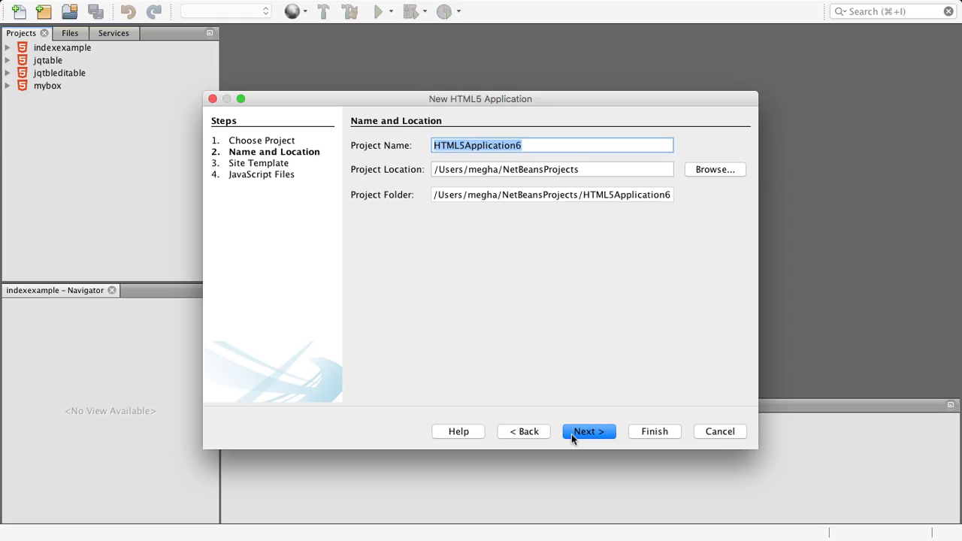
text(wwapp)
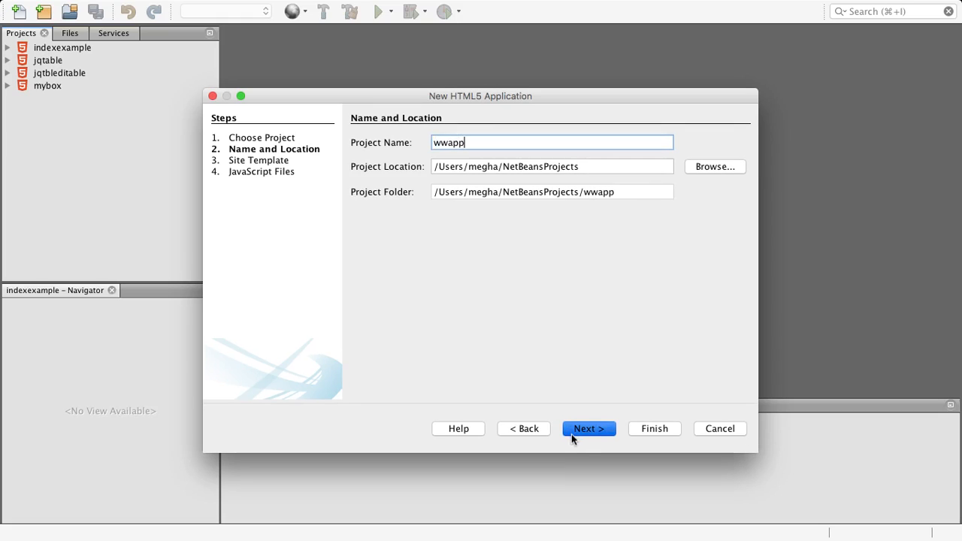
click(572, 434)
click(666, 435)
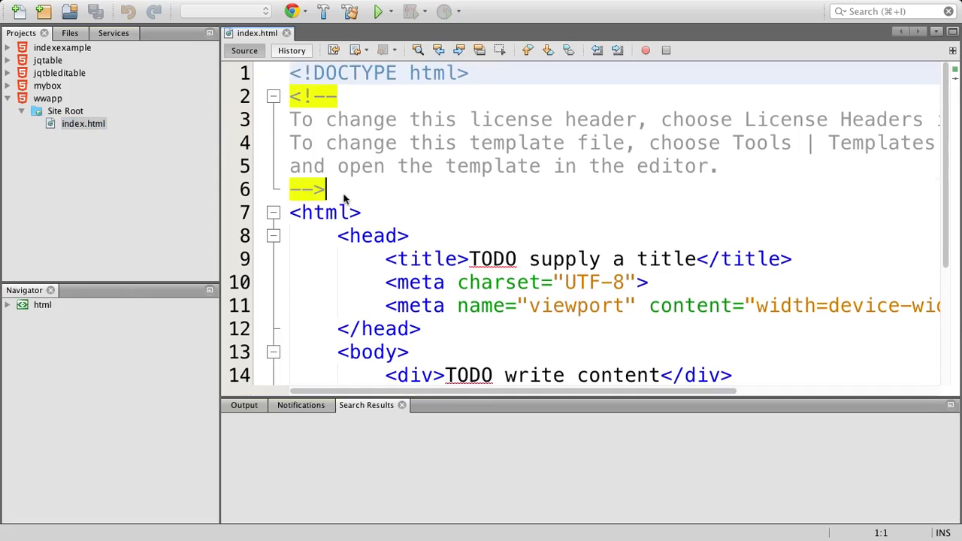
- Delete the license comment and leftover empty line from index.html and save it
drag(344, 198, 279, 62)
key(Delete)
click(291, 98)
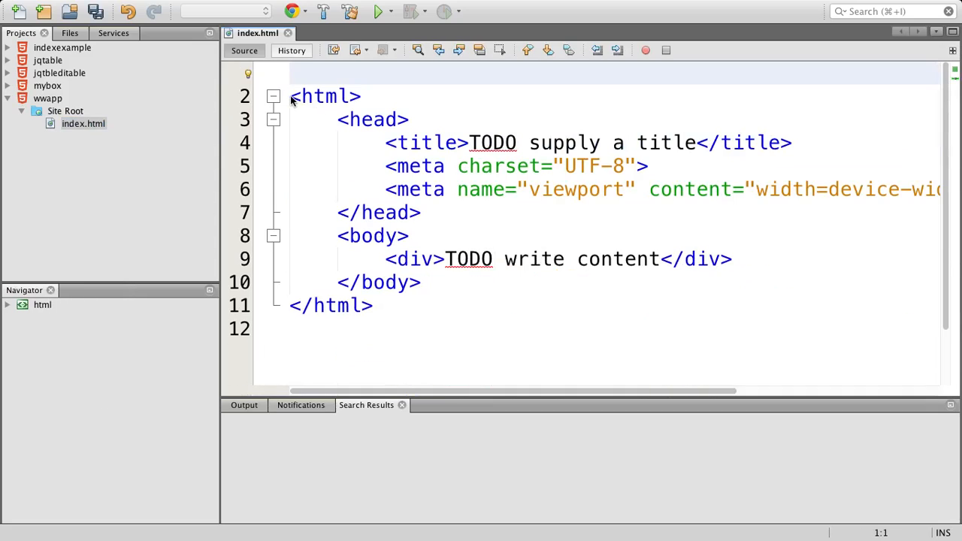
key(BackSpace)
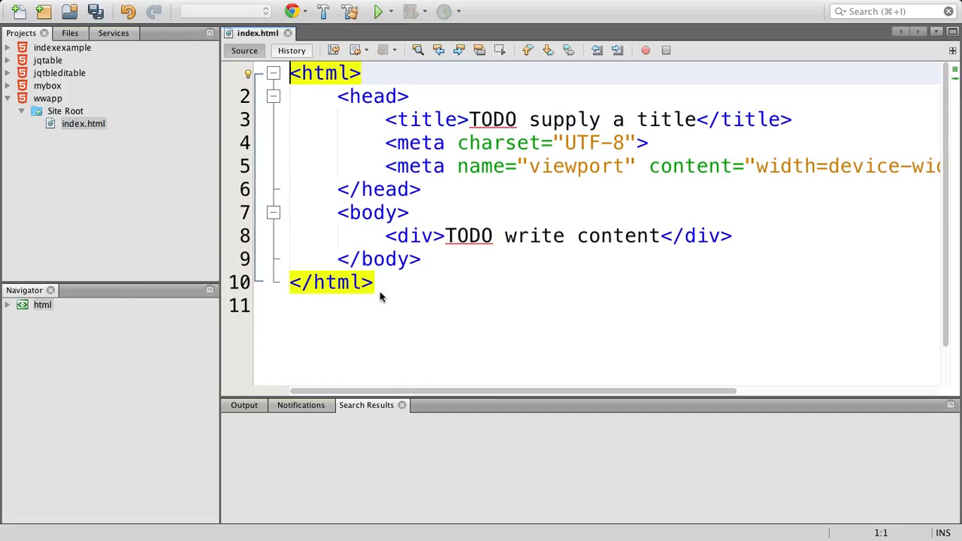
click(379, 295)
key(super+s)
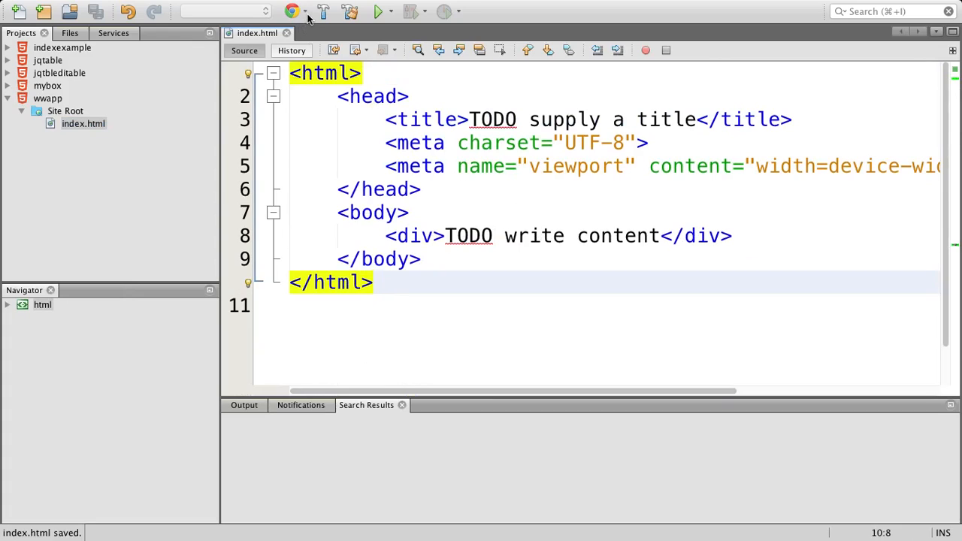
- Choose Chrome as the browser to run the project in
click(306, 13)
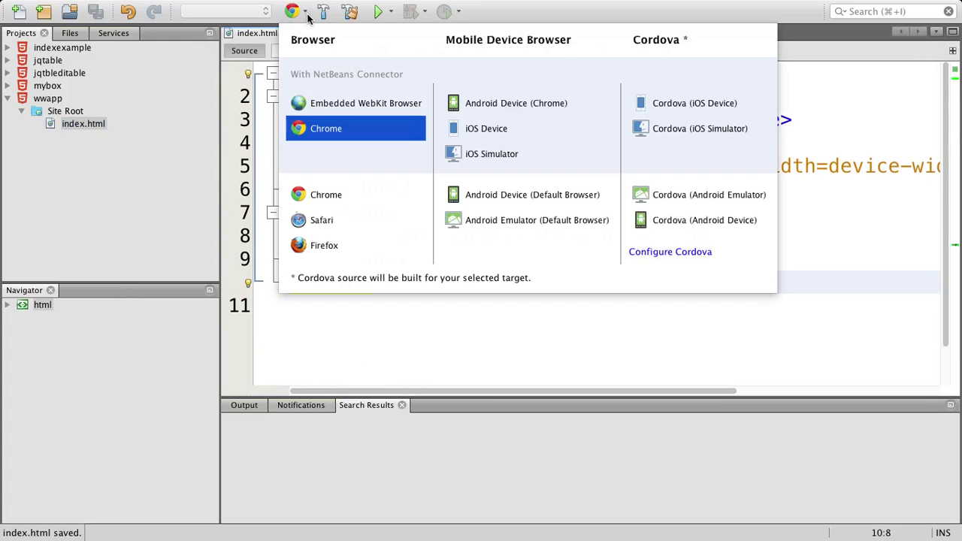
click(320, 197)
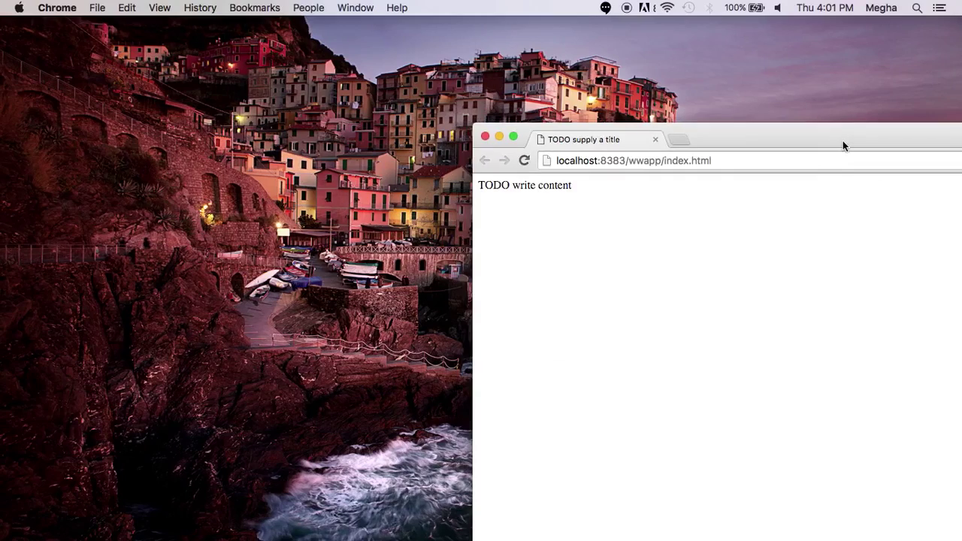
- Reposition the Chrome window, close the duplicate index.html tab, and return to NetBeans
drag(842, 141, 371, 37)
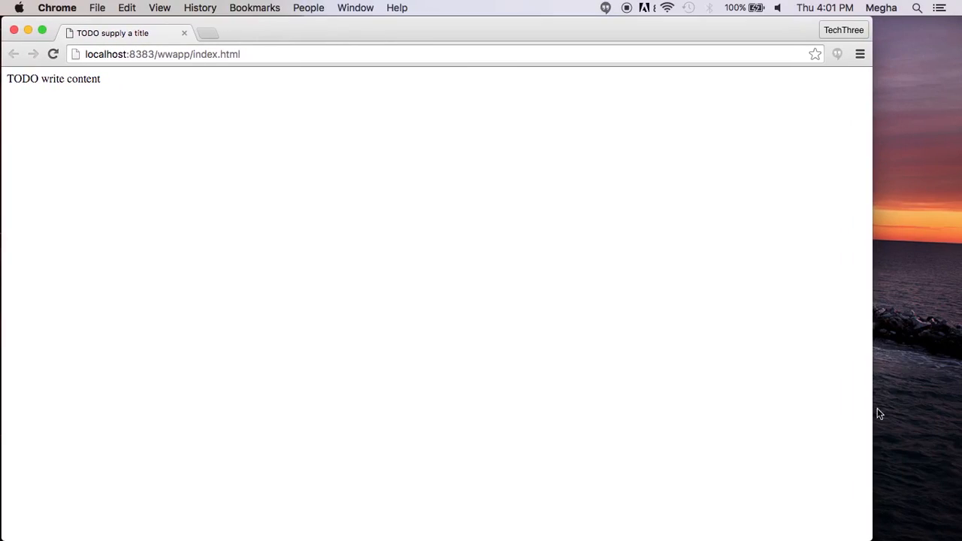
drag(870, 539, 961, 540)
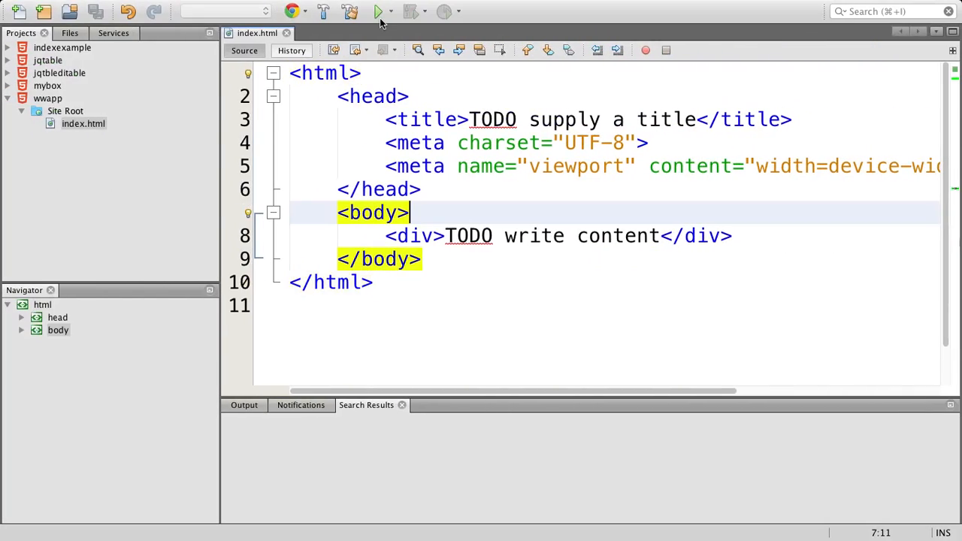
key(ctrl+Left)
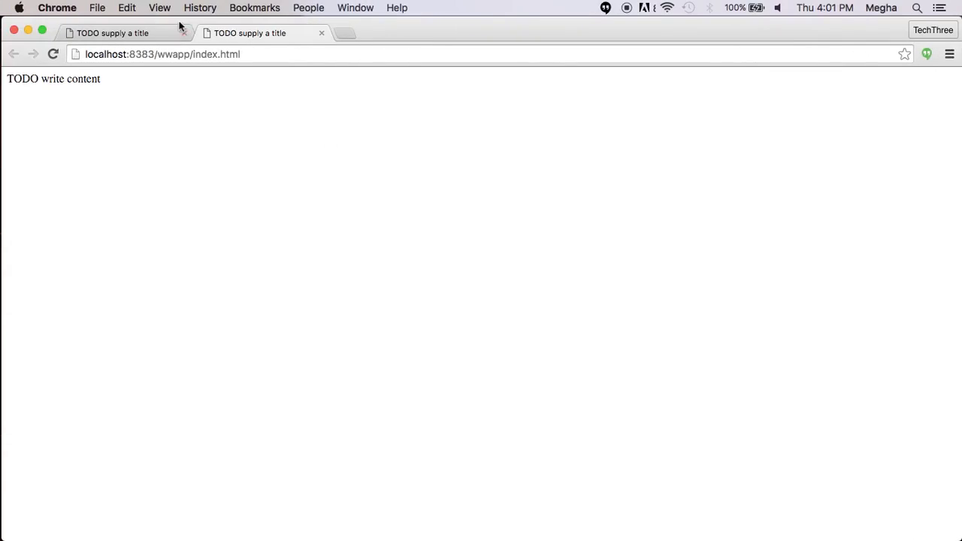
click(184, 34)
key(ctrl+Right)
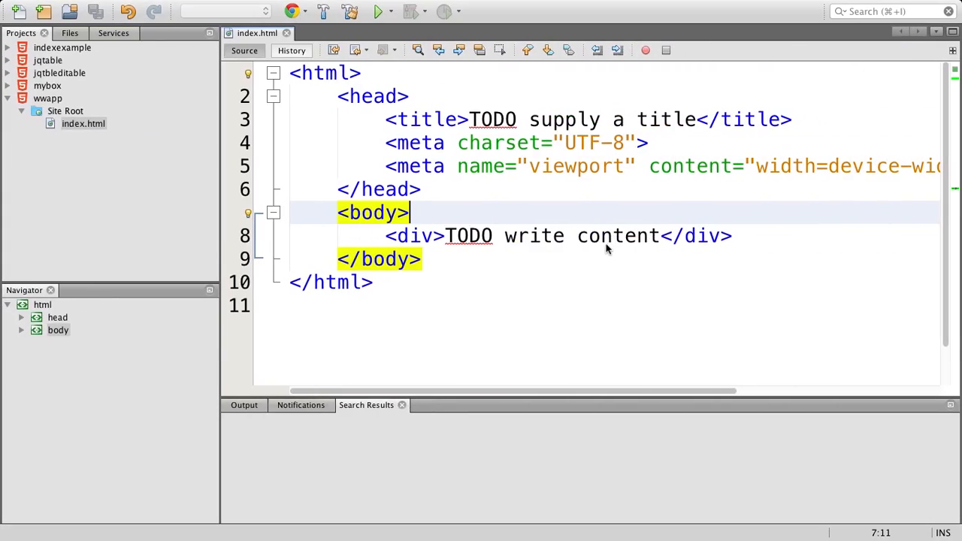
- Replace the div's TODO placeholder with an <h1>Page Loaded</h1> heading, save, and reload Chrome
click(338, 191)
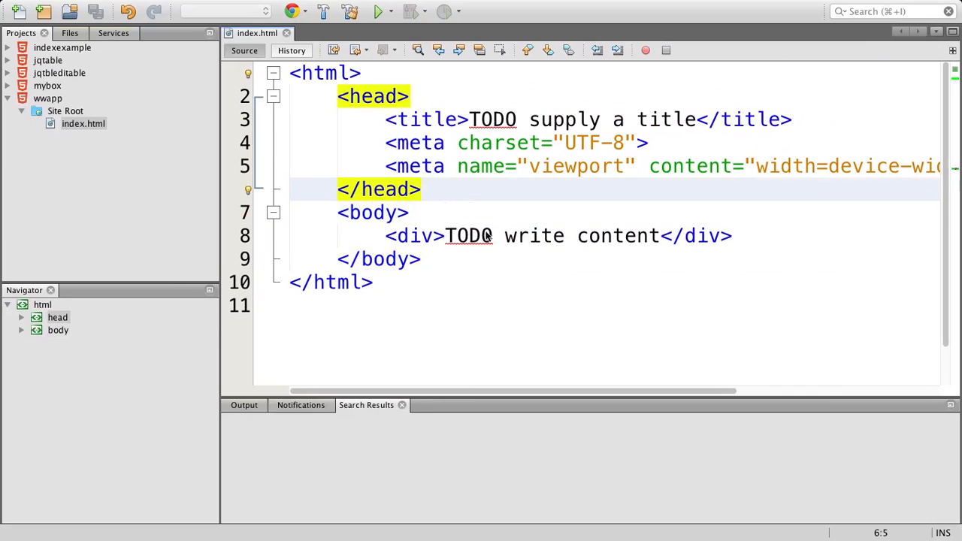
drag(445, 236, 660, 237)
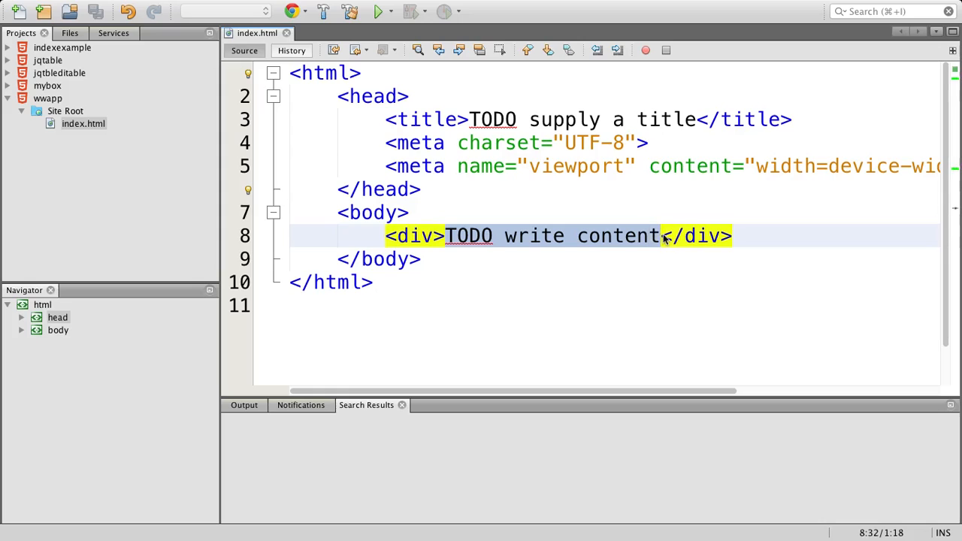
key(BackSpace)
text(<h)
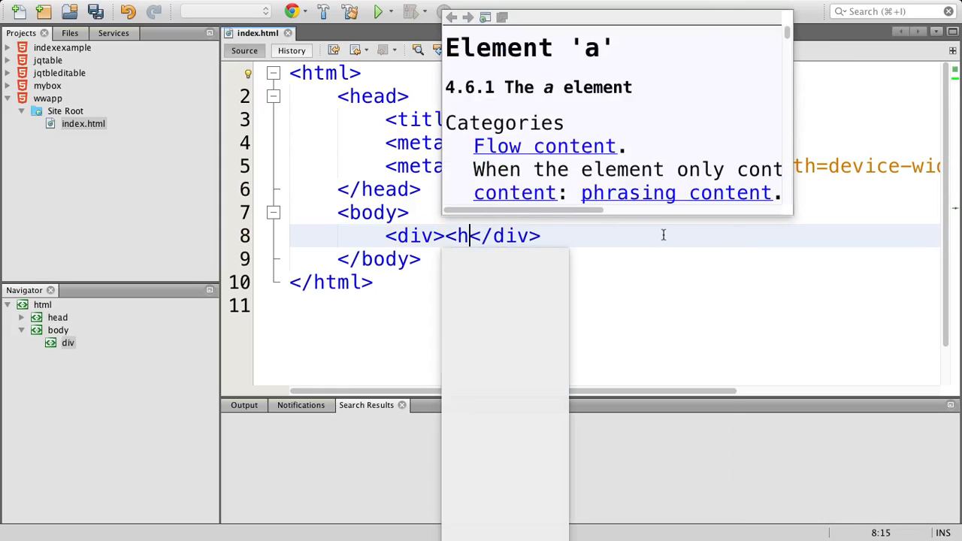
text(1>)
key(Return)
text(Page Load)
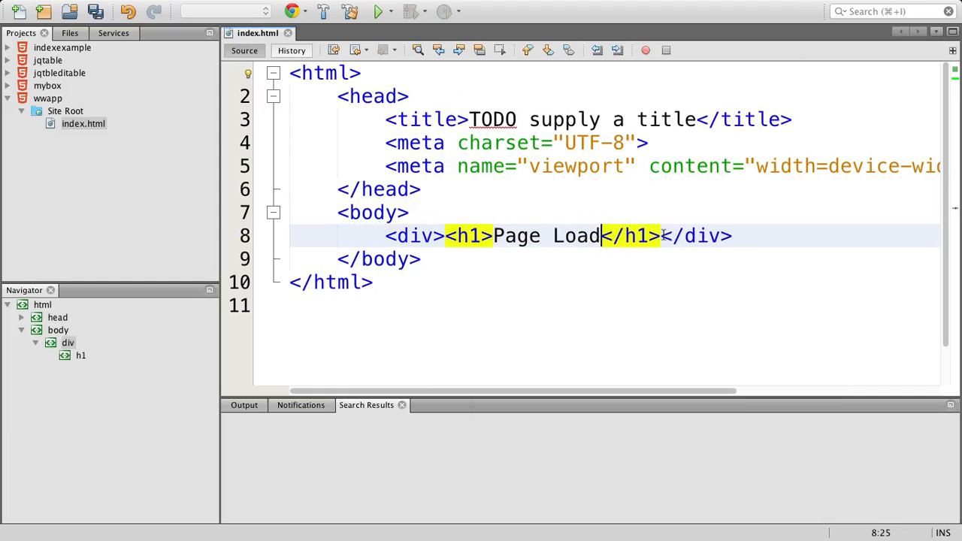
text(ed)
key(super+s)
click(113, 77)
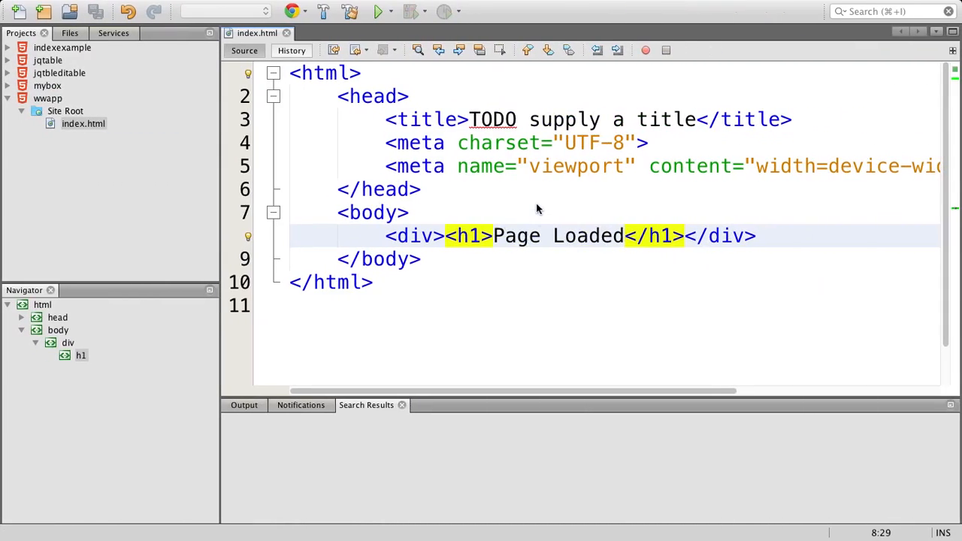
click(338, 190)
- Insert a <script></script> block above </head>, save, and begin a var request line inside it
key(Return)
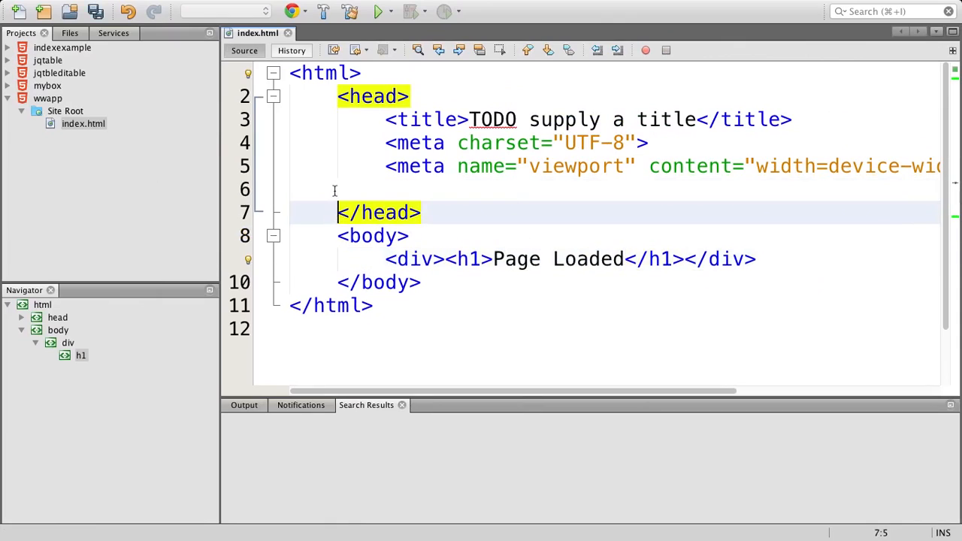
click(334, 190)
text(<sc)
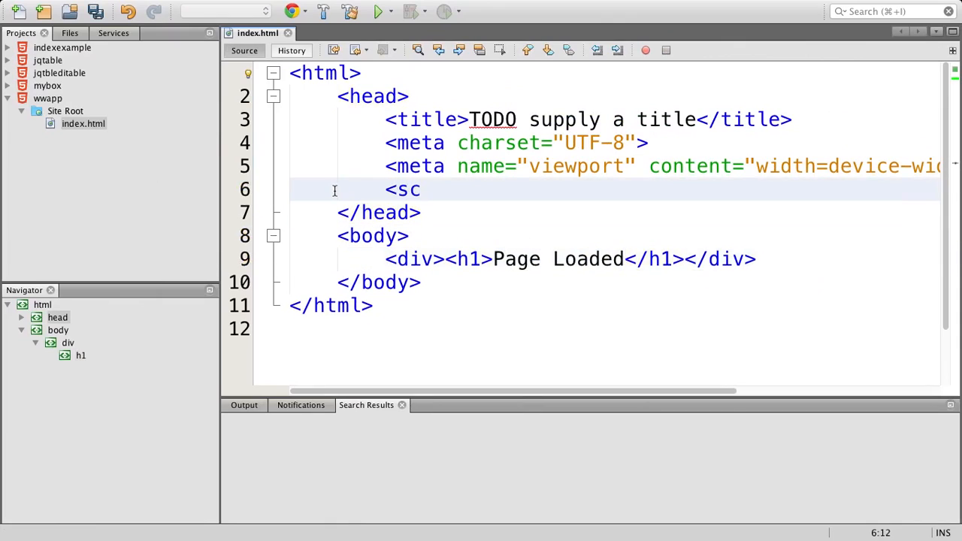
key(Return)
text(>)
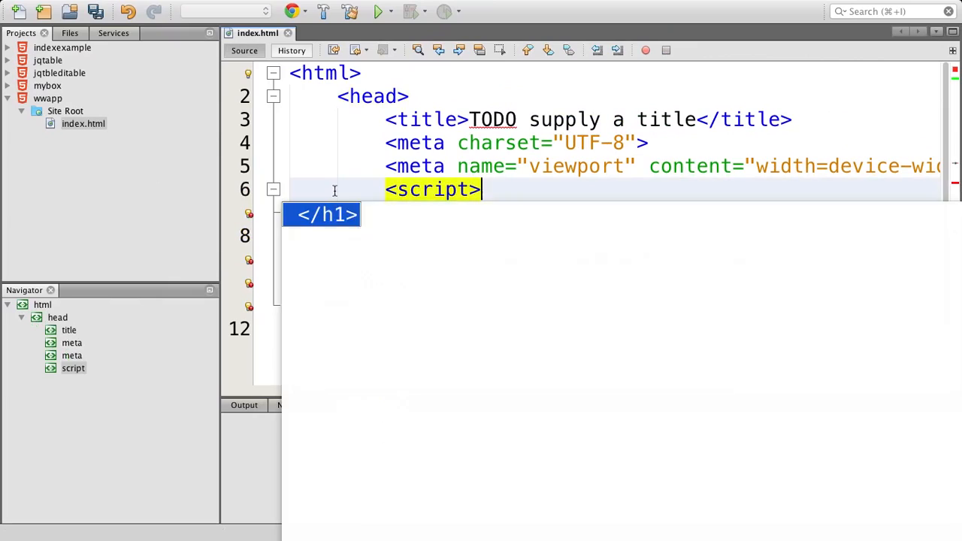
key(Return)
key(super+s)
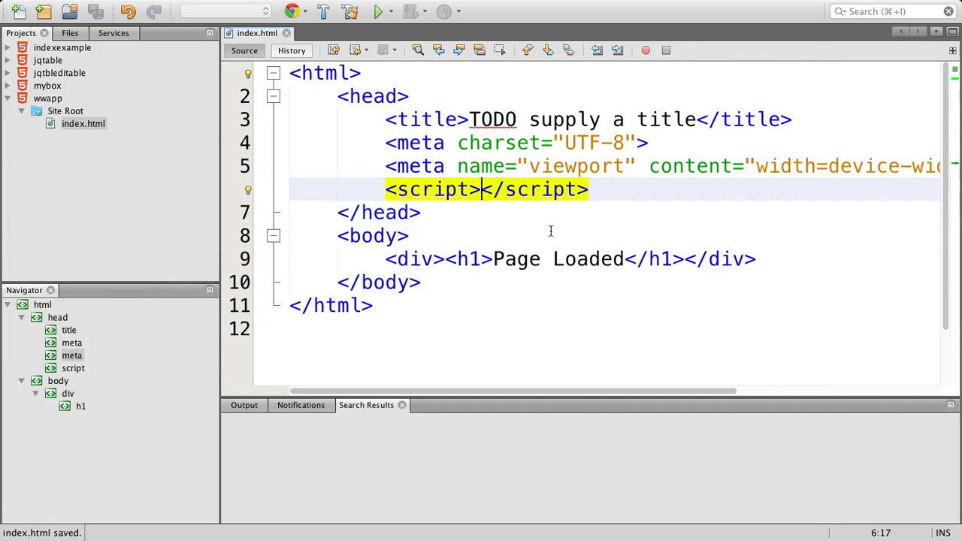
key(Return)
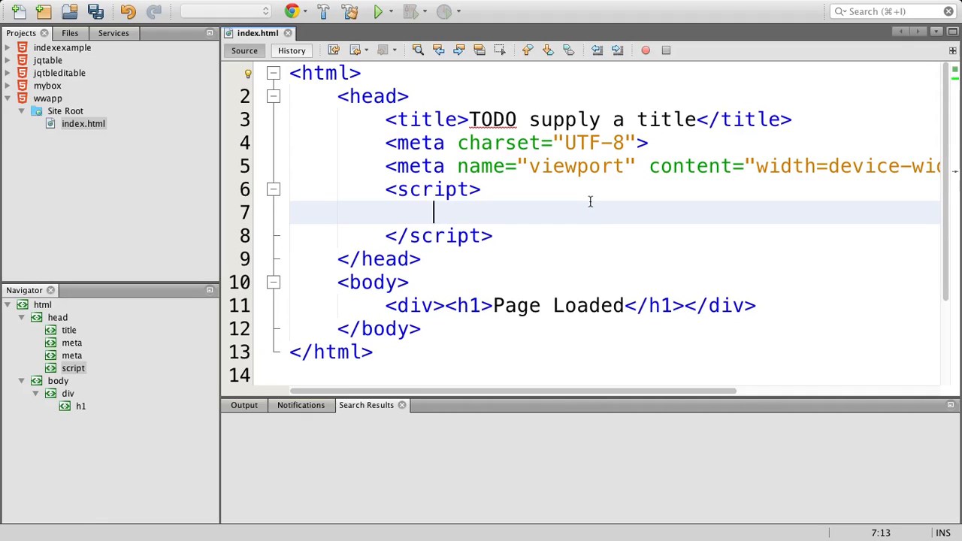
text(var req)
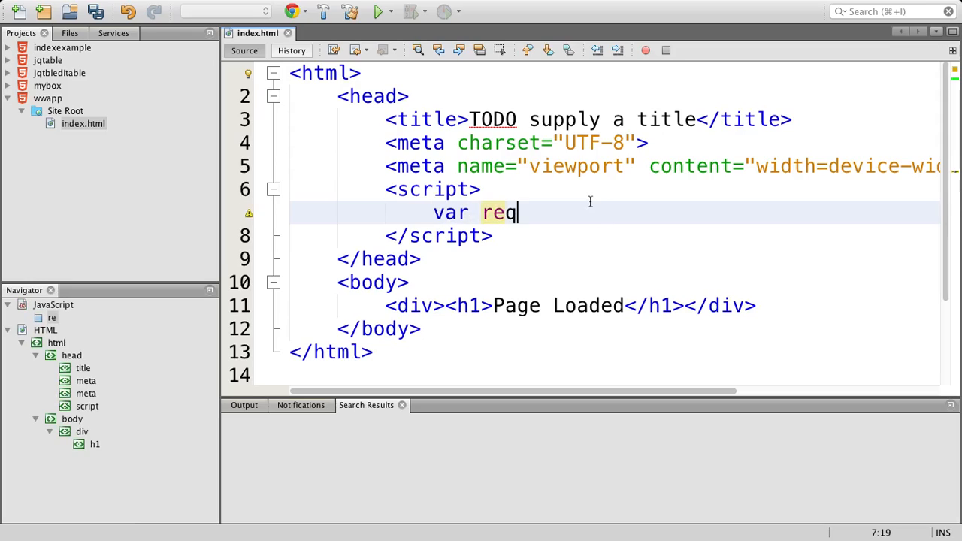
text(uest)
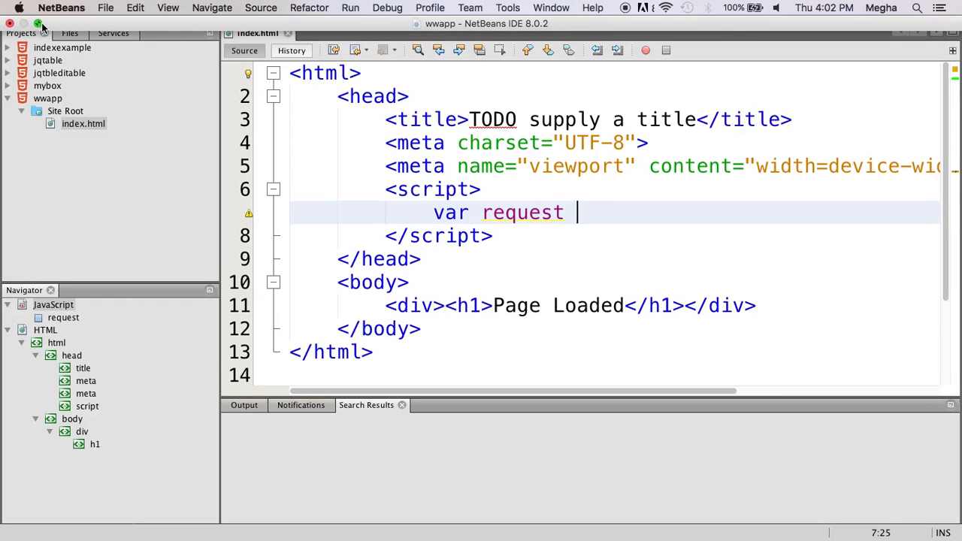
- Toggle the IDE full screen and maximize the code editor to the whole window
click(37, 23)
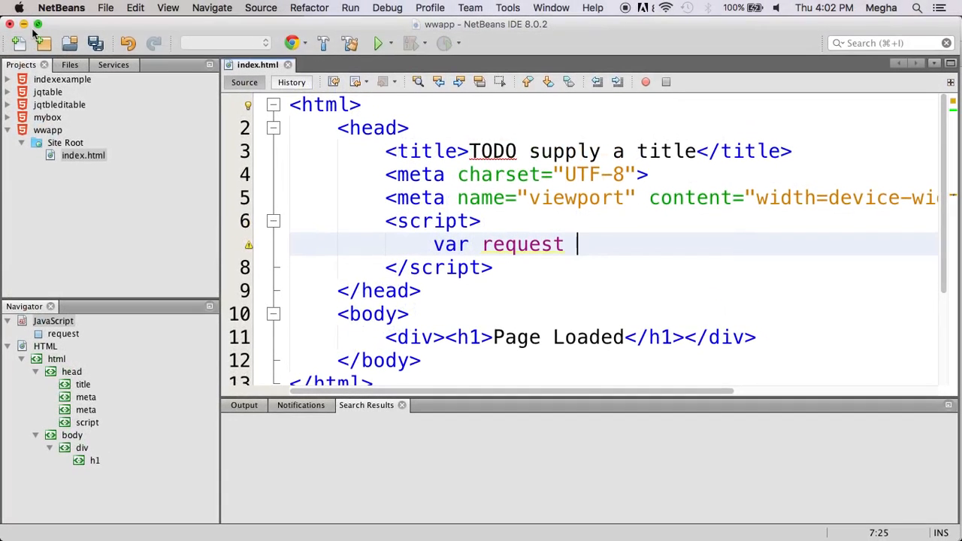
click(38, 24)
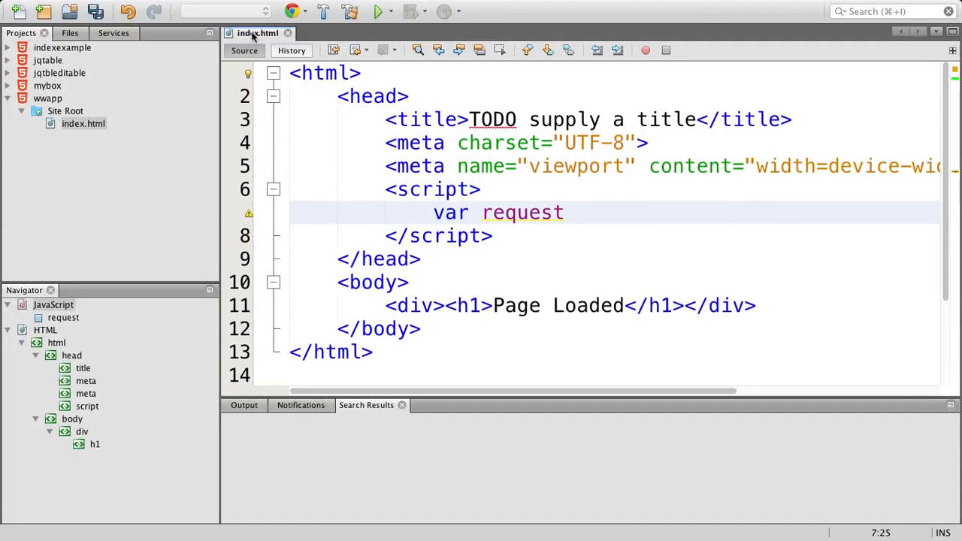
double_click(256, 36)
text(= )
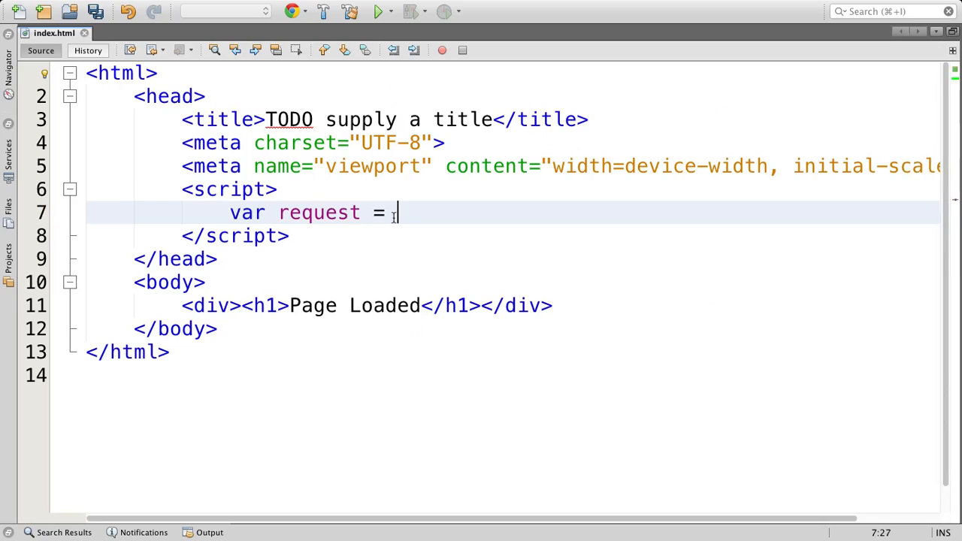
text(new X)
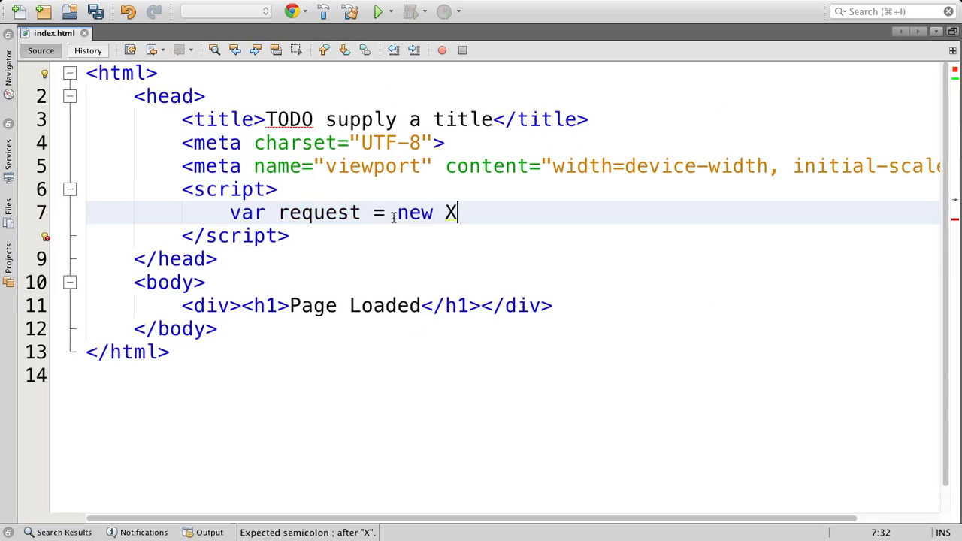
text(m)
- Complete line 7 as var request = new XMLHttpRequest(); using code completion
key(ctrl+space)
key(BackSpace)
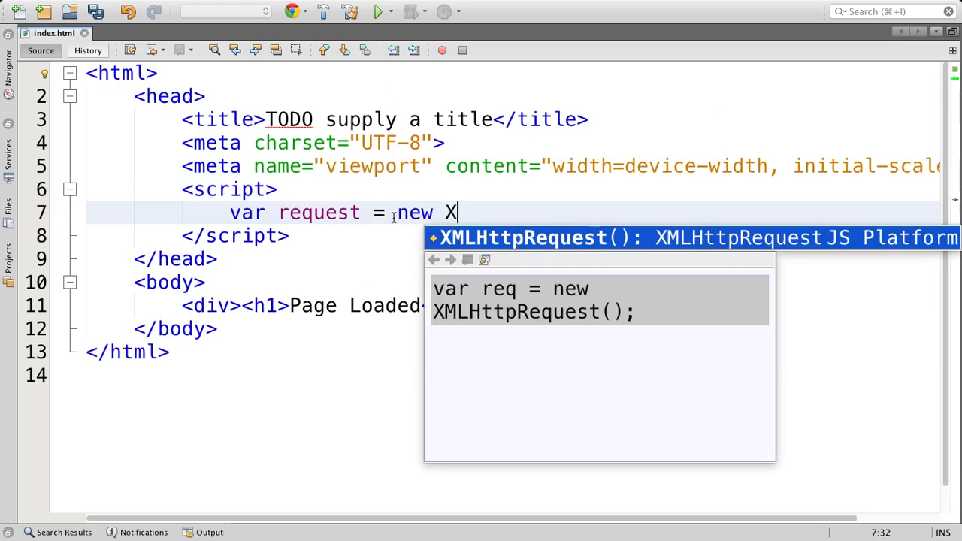
key(Return)
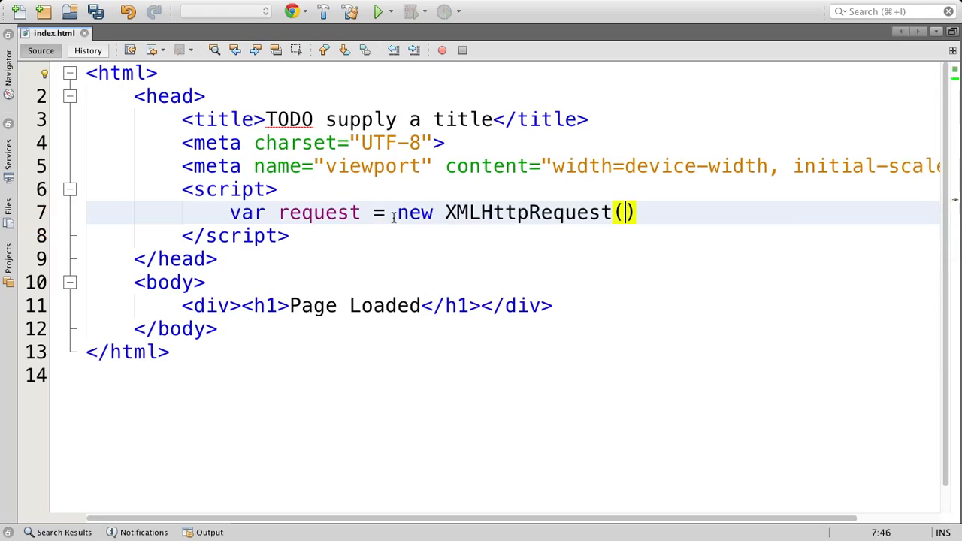
key(Right)
text(;)
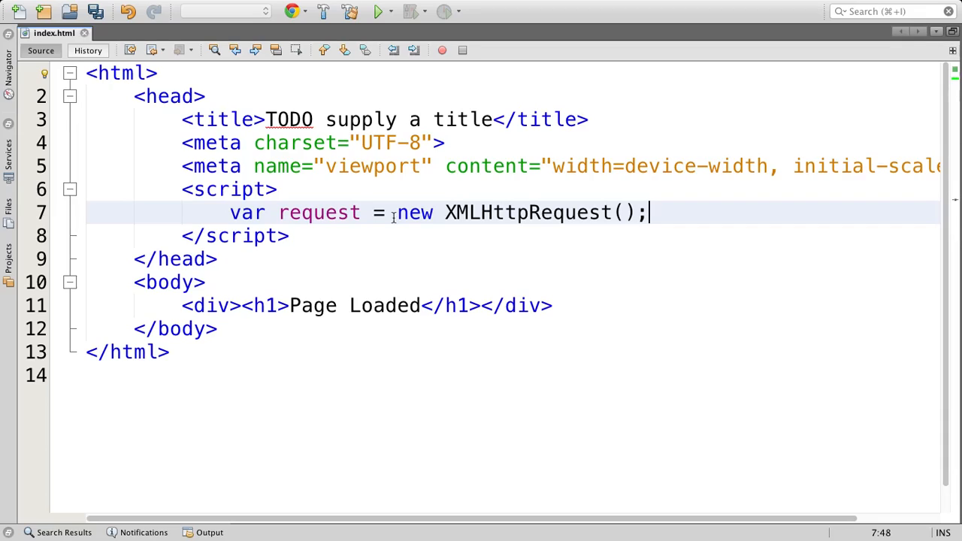
key(Return)
text(re)
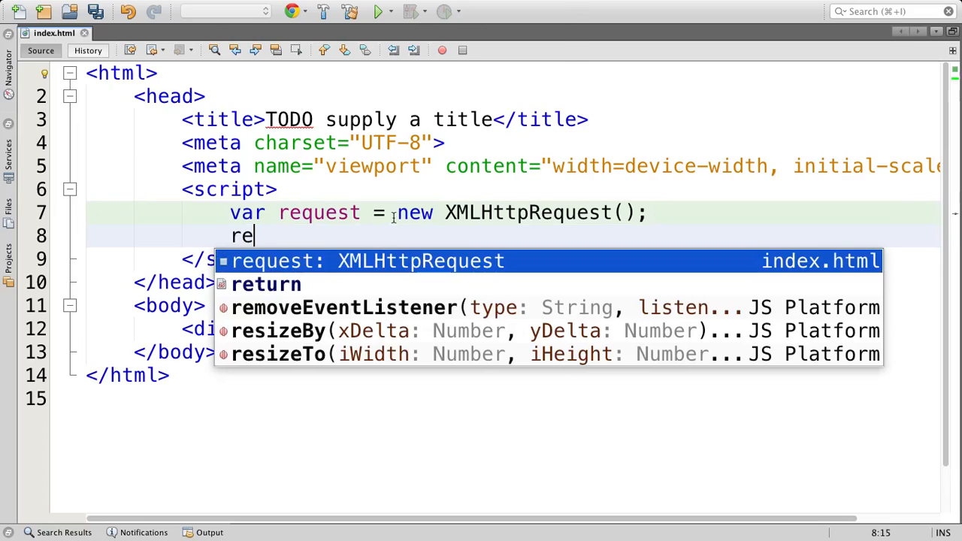
- Write request.open("GET","",false); // Sync call on line 8, then view the page in Chrome
key(Return)
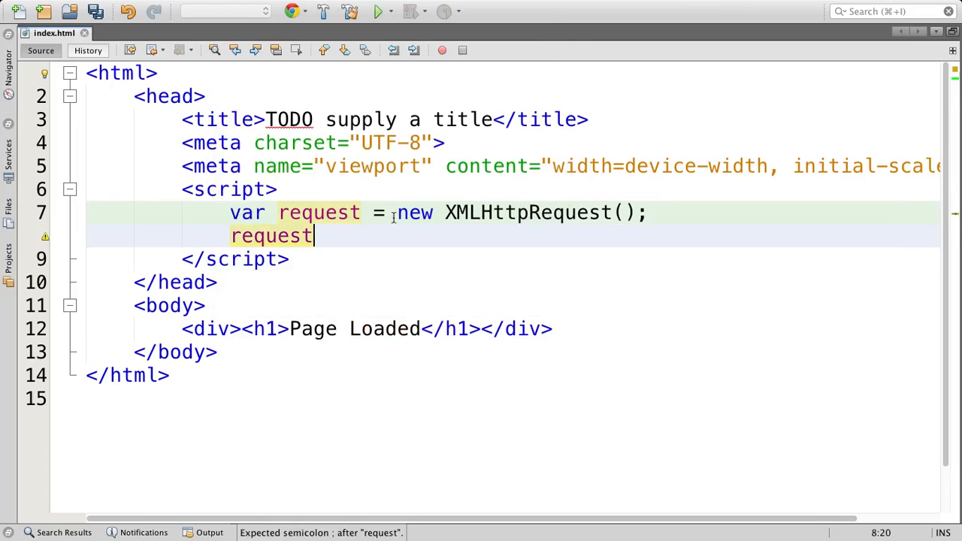
text(.)
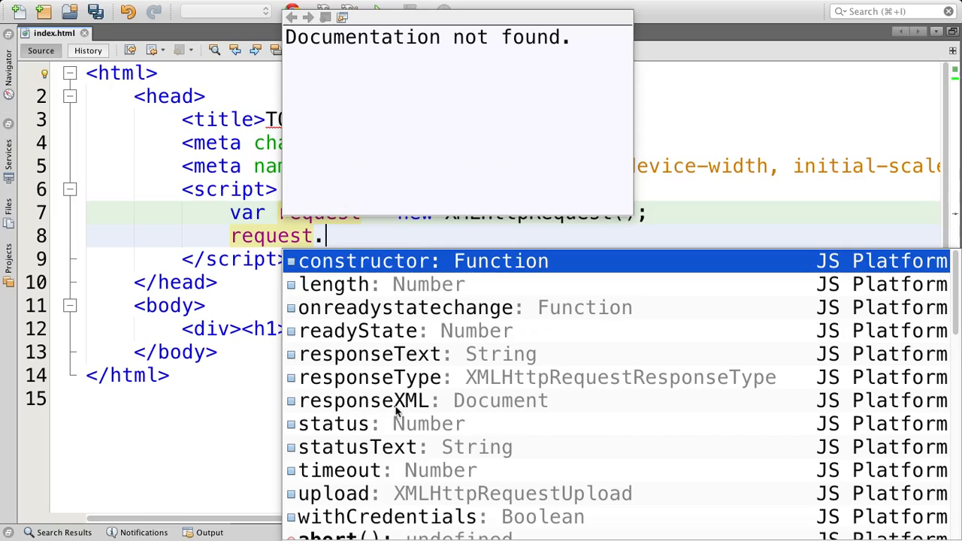
scroll(397, 411, down, 3)
scroll(397, 410, down, 1)
scroll(397, 410, down, 2)
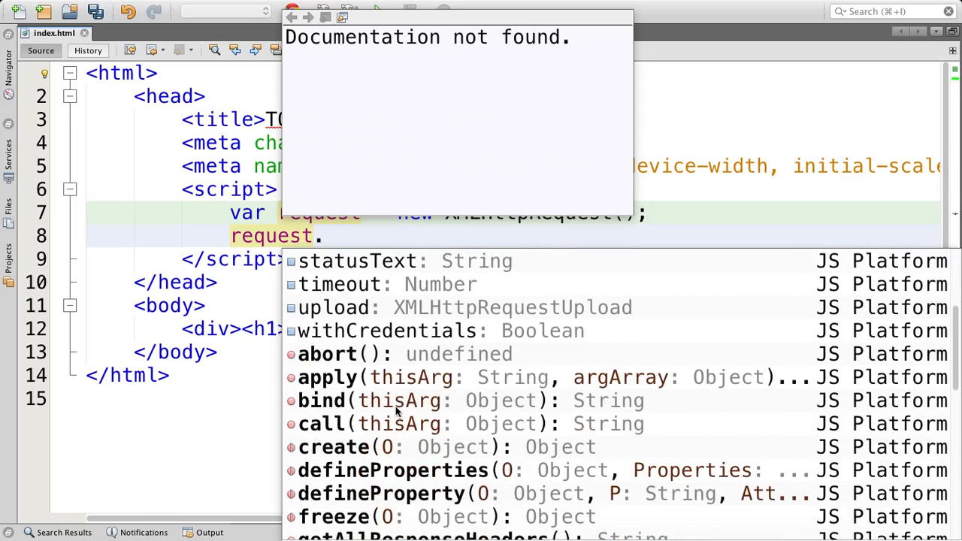
scroll(397, 410, down, 2)
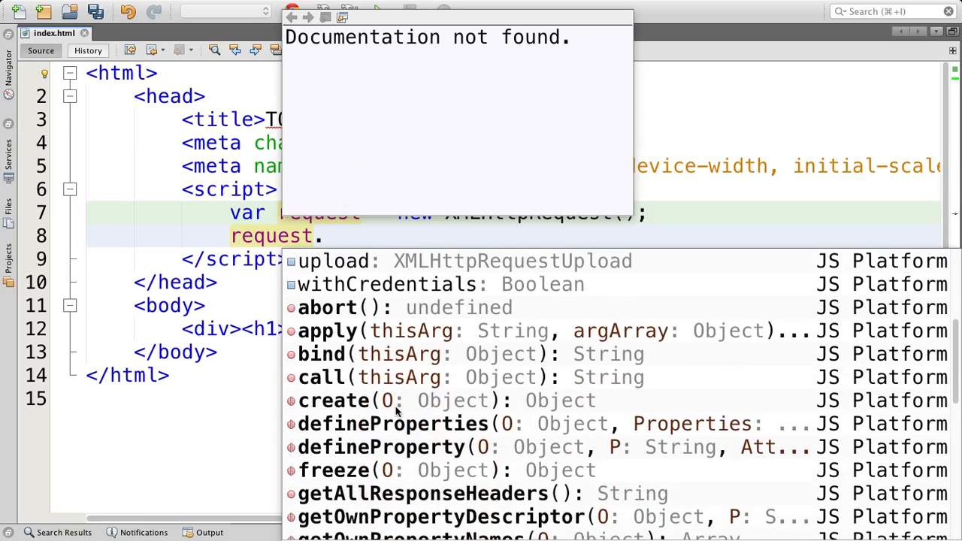
scroll(397, 411, down, 3)
scroll(397, 410, down, 5)
scroll(397, 410, down, 1)
scroll(397, 410, down, 1)
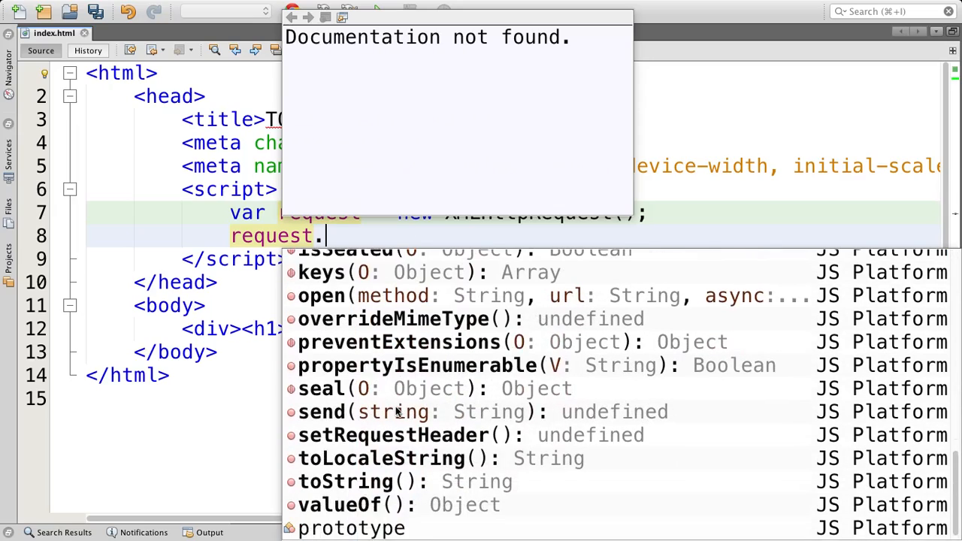
scroll(397, 410, up, 2)
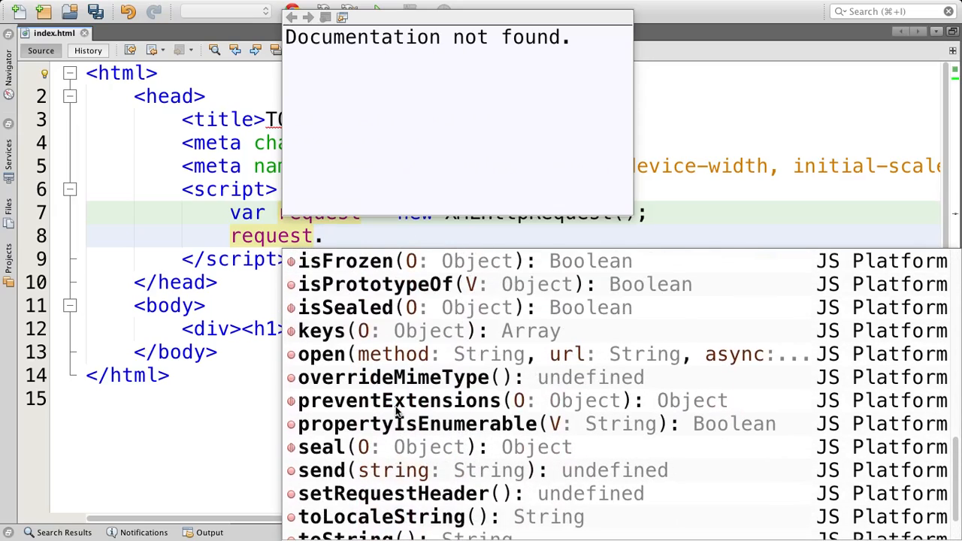
double_click(391, 359)
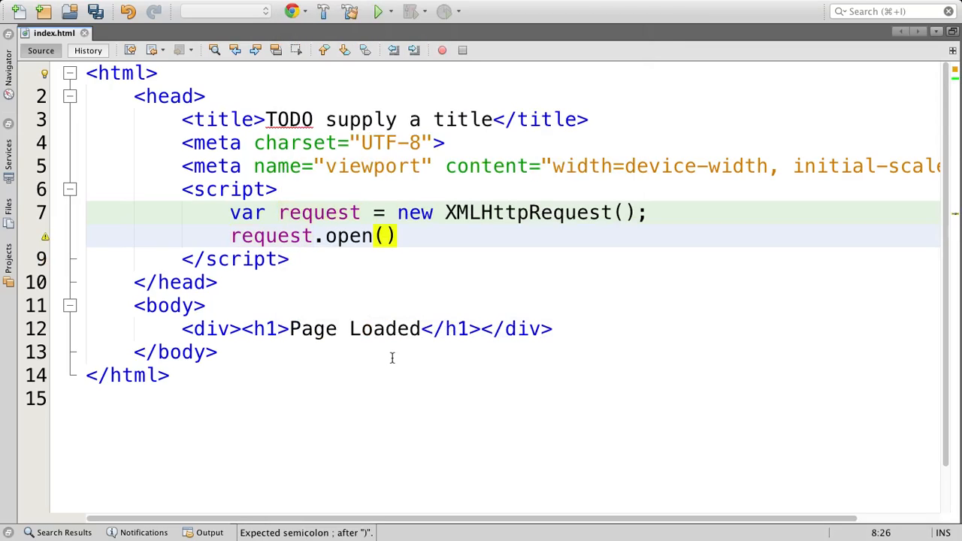
text("GET)
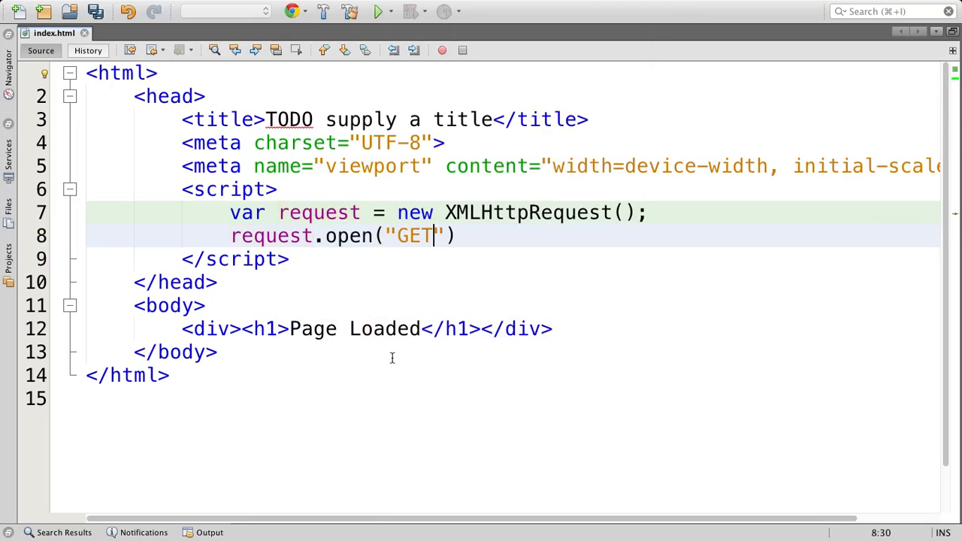
text(",)
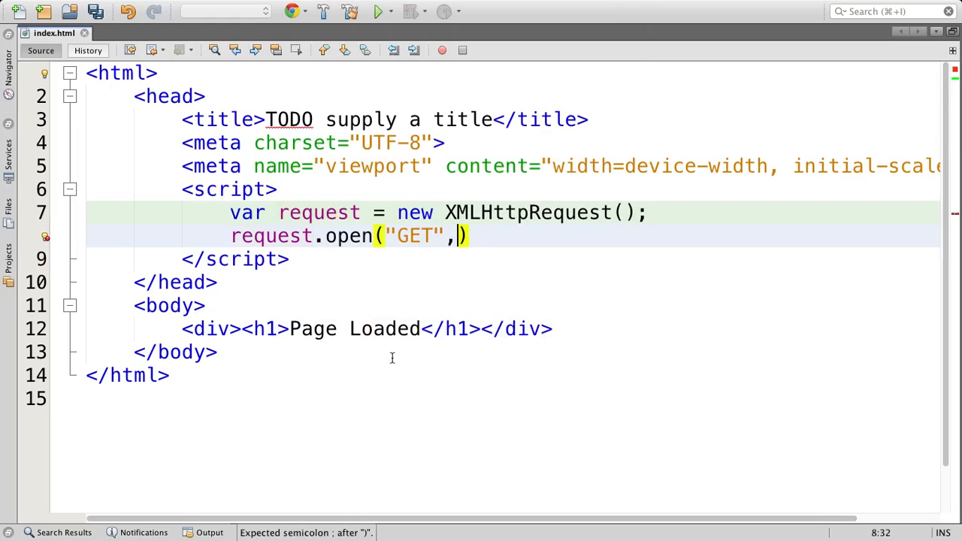
text("",)
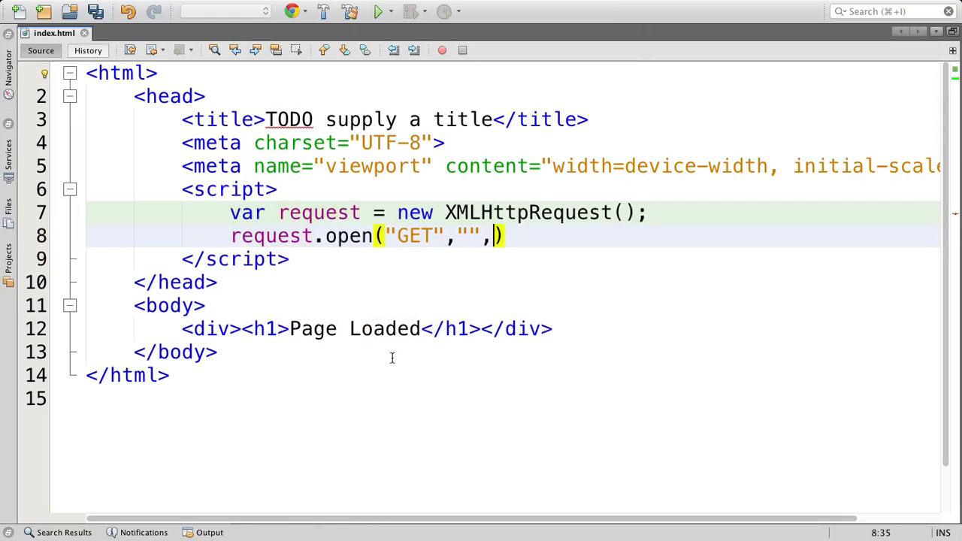
text(false)
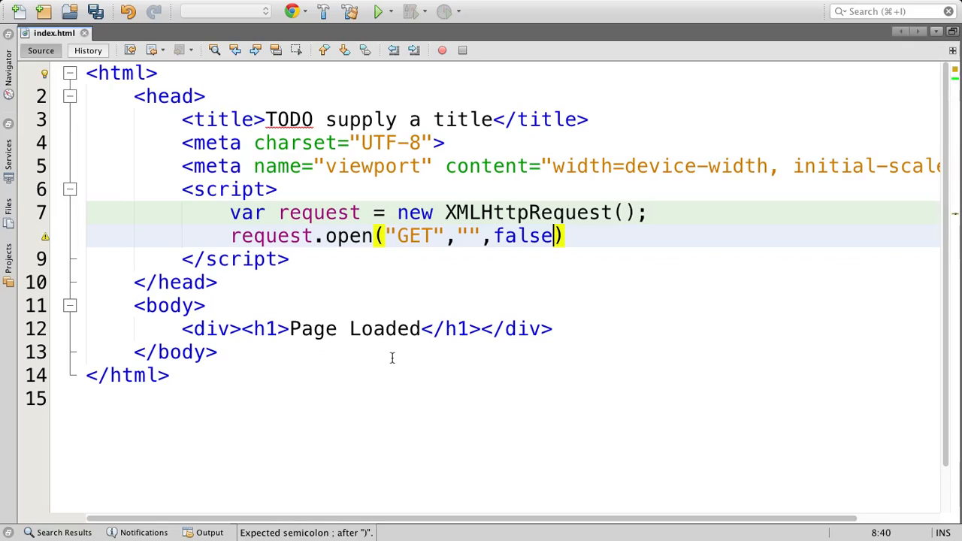
text();  //)
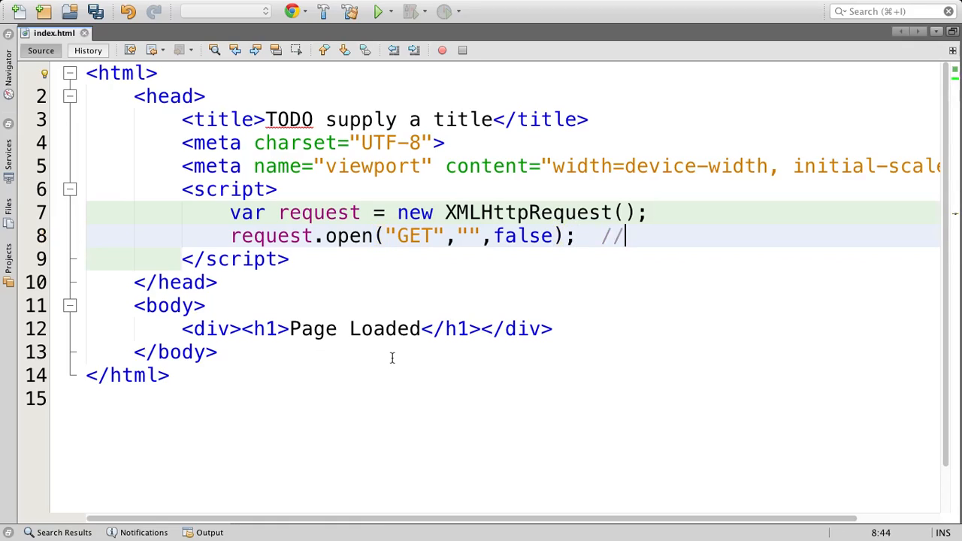
text( Sync )
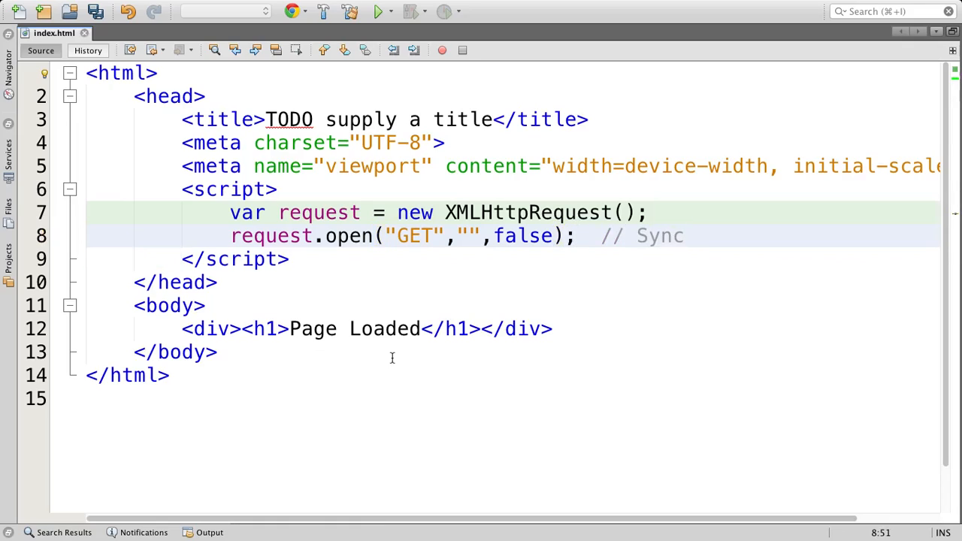
text(call)
double_click(521, 238)
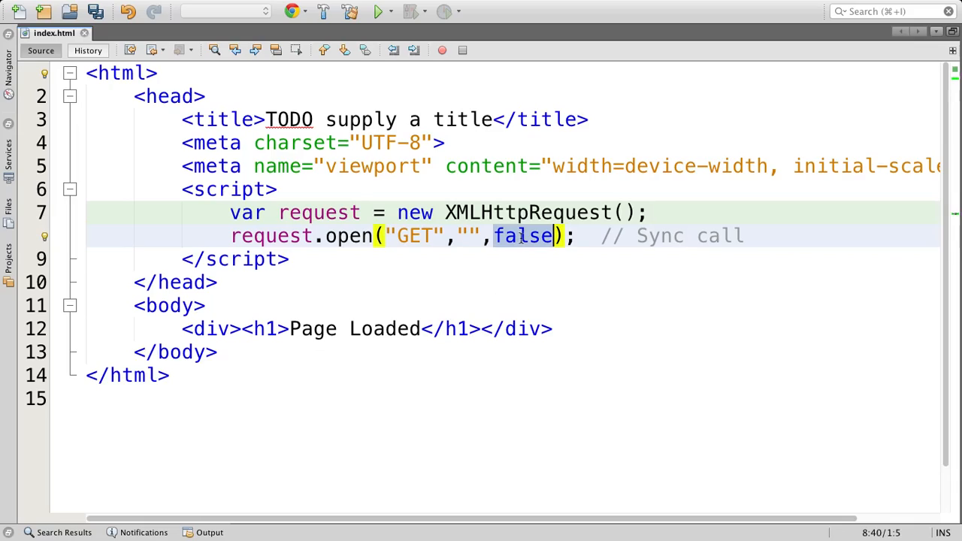
click(467, 236)
key(ctrl+Left)
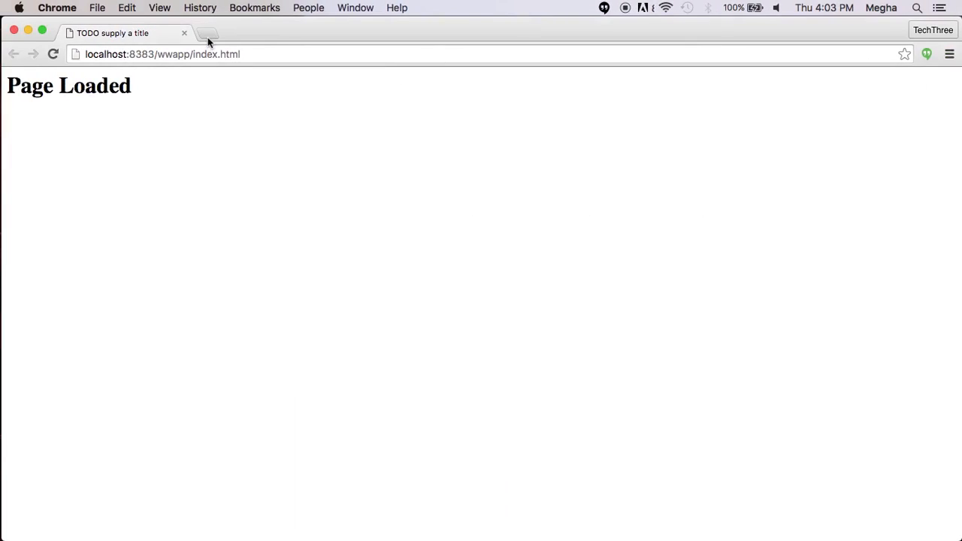
- Load andberry.com/comsocket?delay=5 in a second Chrome tab showing DONE DELAY 5 SEC, then return
click(207, 37)
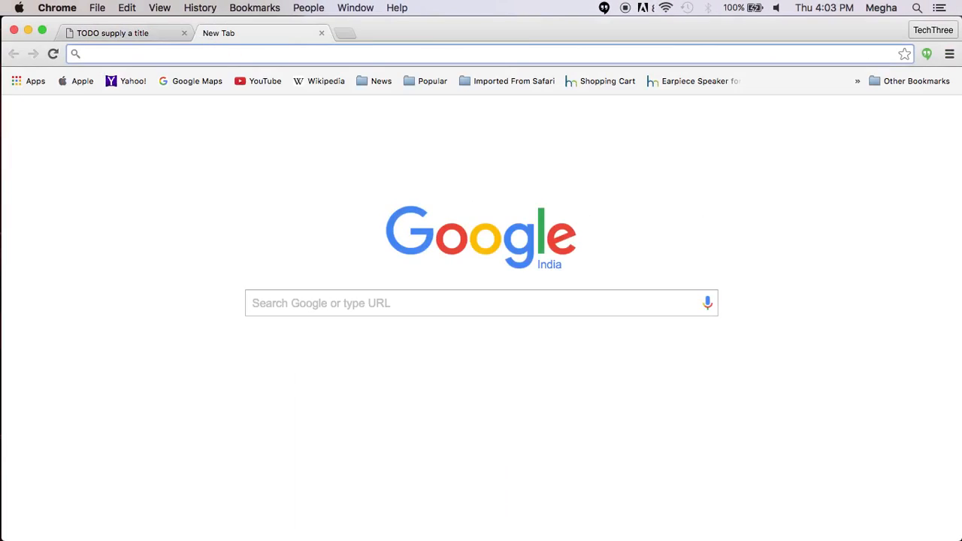
text(an)
key(Down)
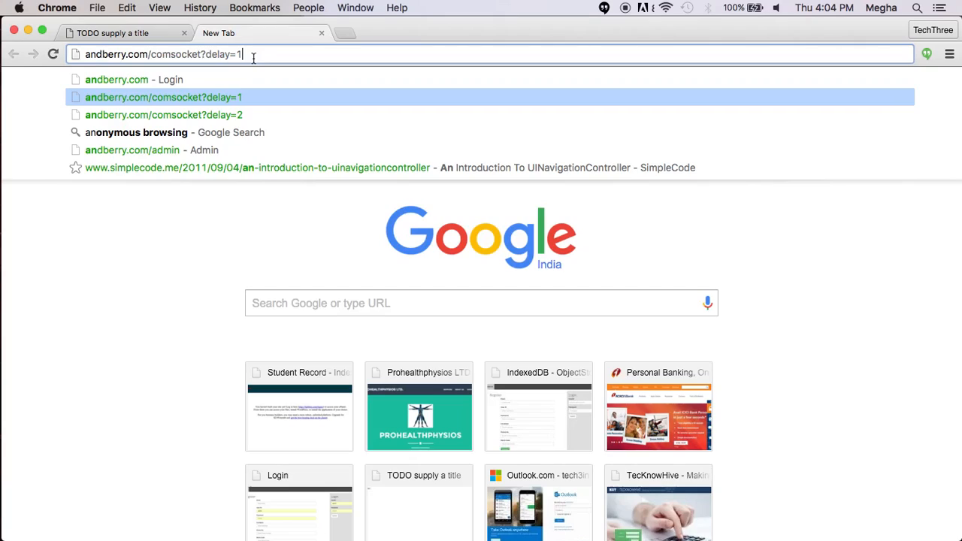
key(BackSpace)
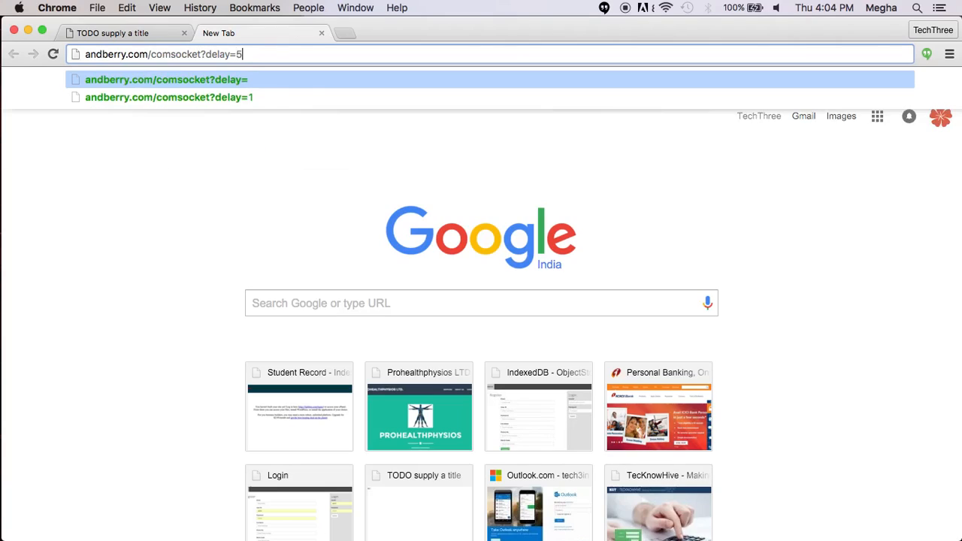
text(5)
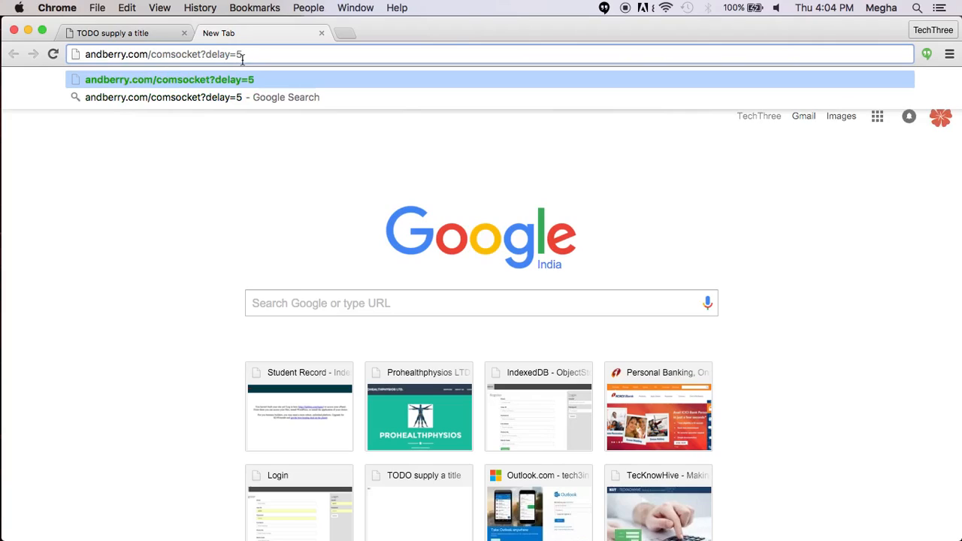
key(Return)
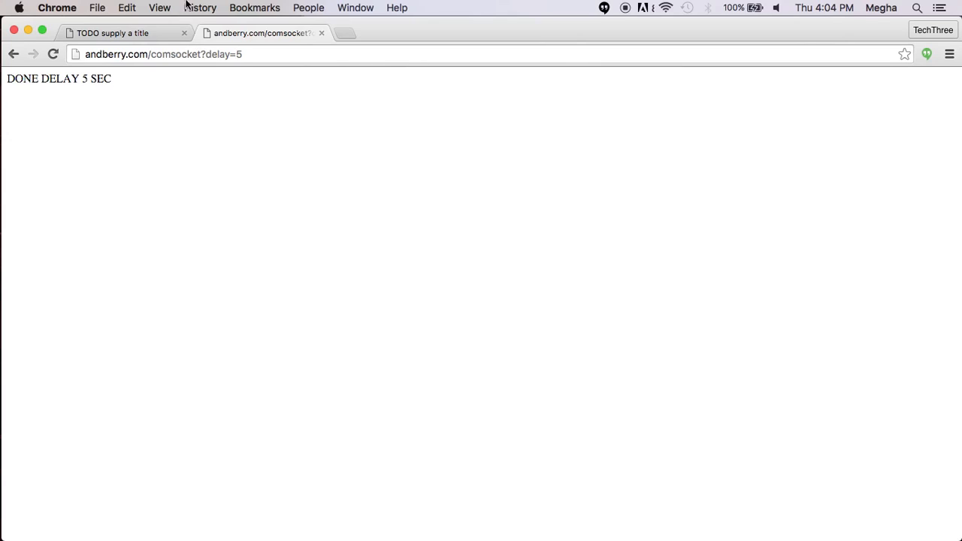
click(116, 36)
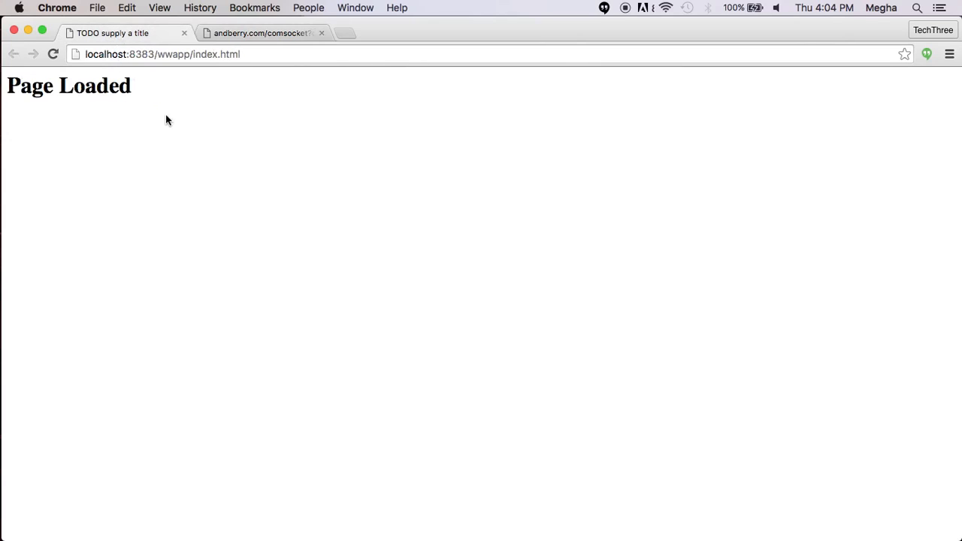
key(ctrl+Right)
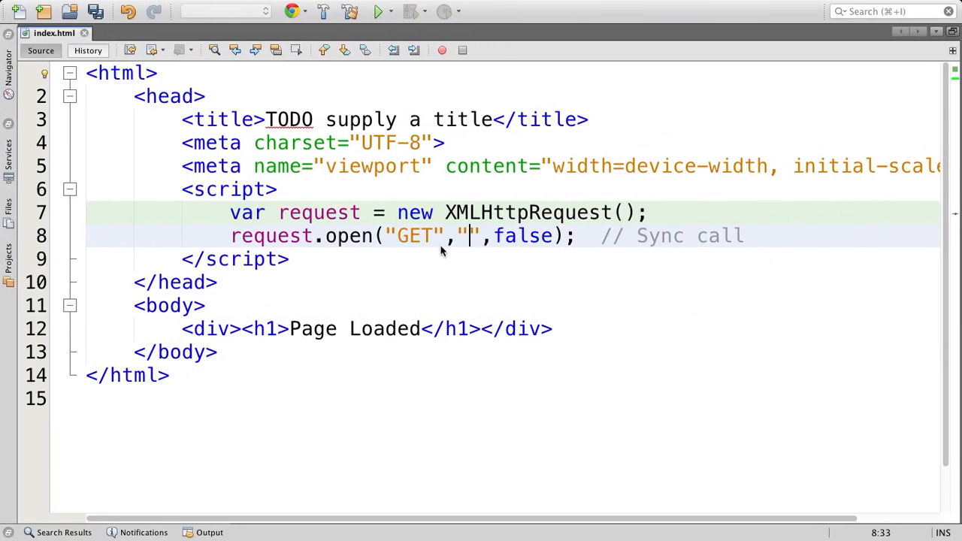
text(http://andberry.com/comsocket?delay=5)
scroll(641, 284, right, 2)
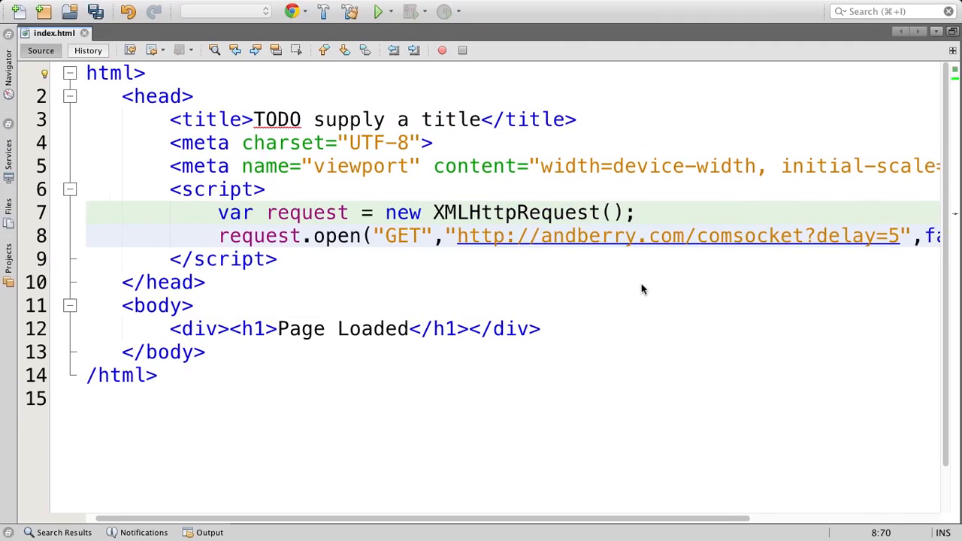
scroll(641, 290, right, 5)
scroll(807, 232, right, 1)
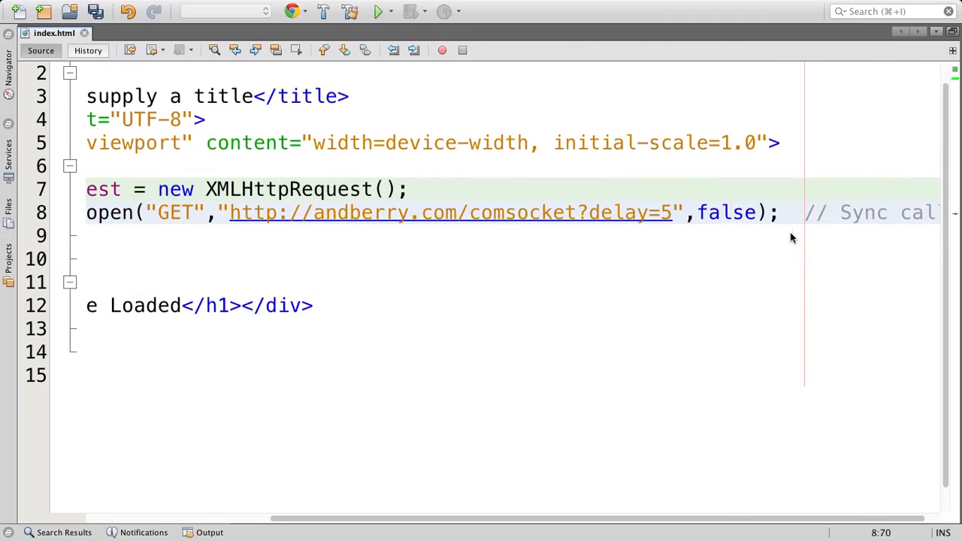
click(929, 212)
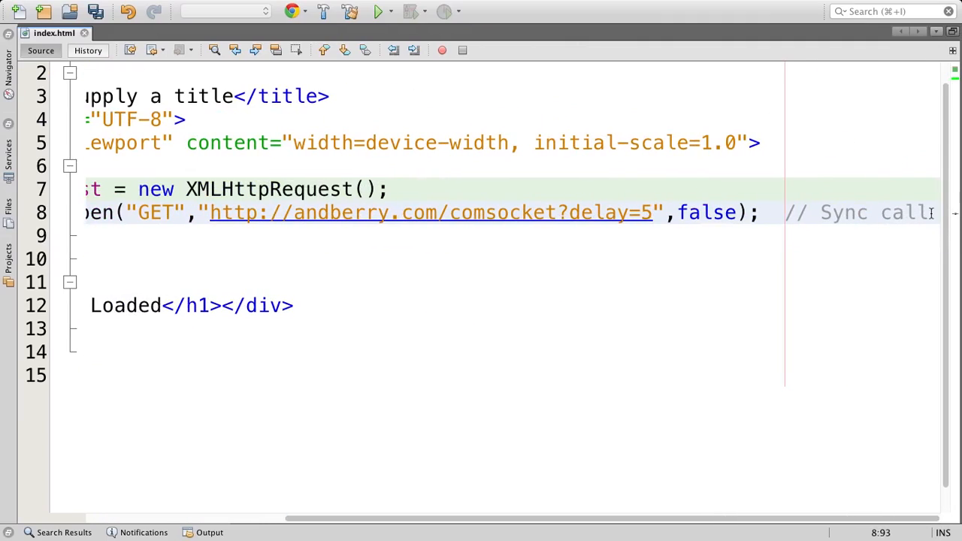
key(Return)
text(re)
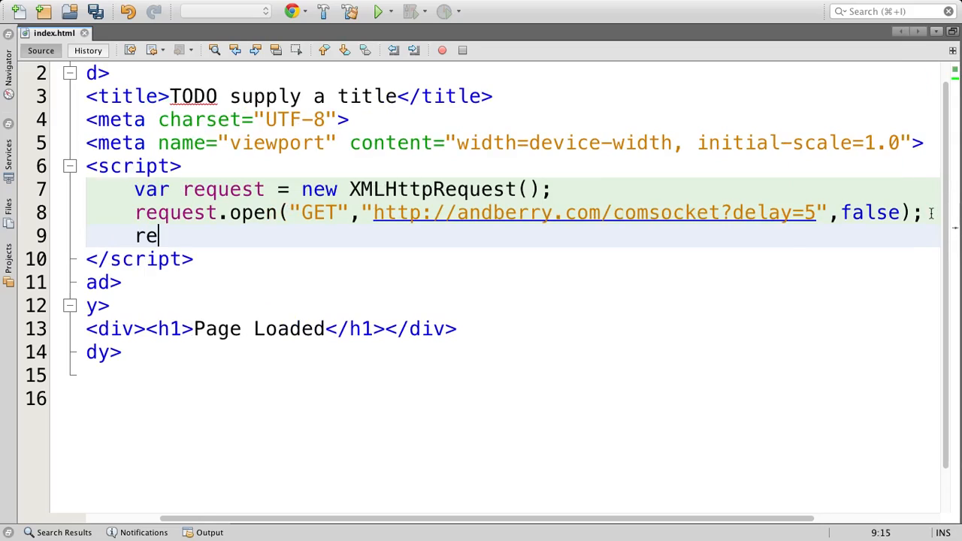
key(Return)
text(.semd)
key(BackSpace)
key(BackSpace)
text(nd())
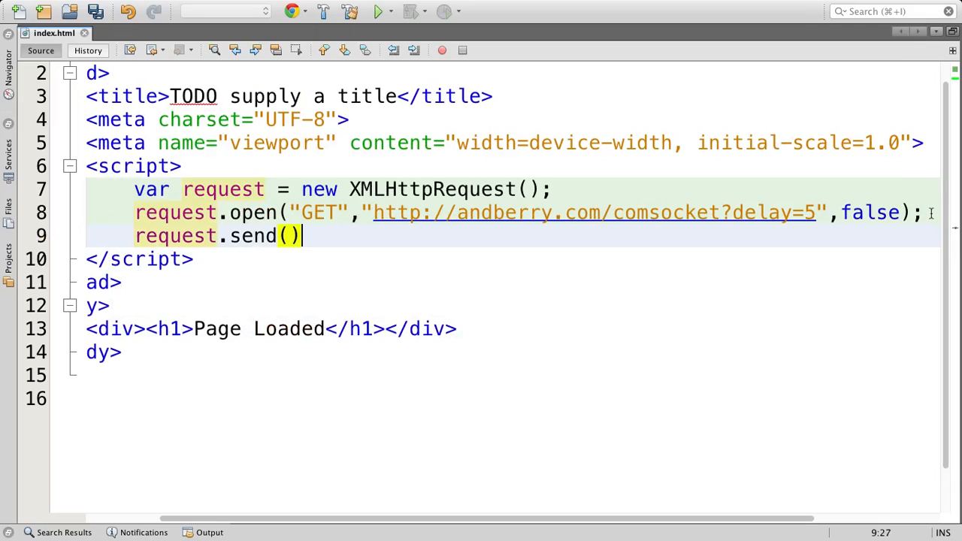
text(;)
key(Return)
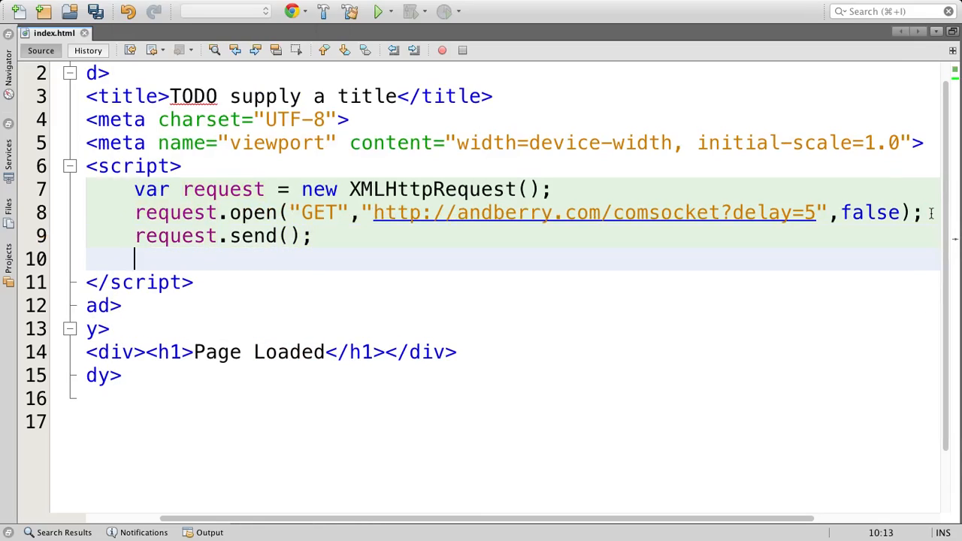
scroll(494, 345, down, 1)
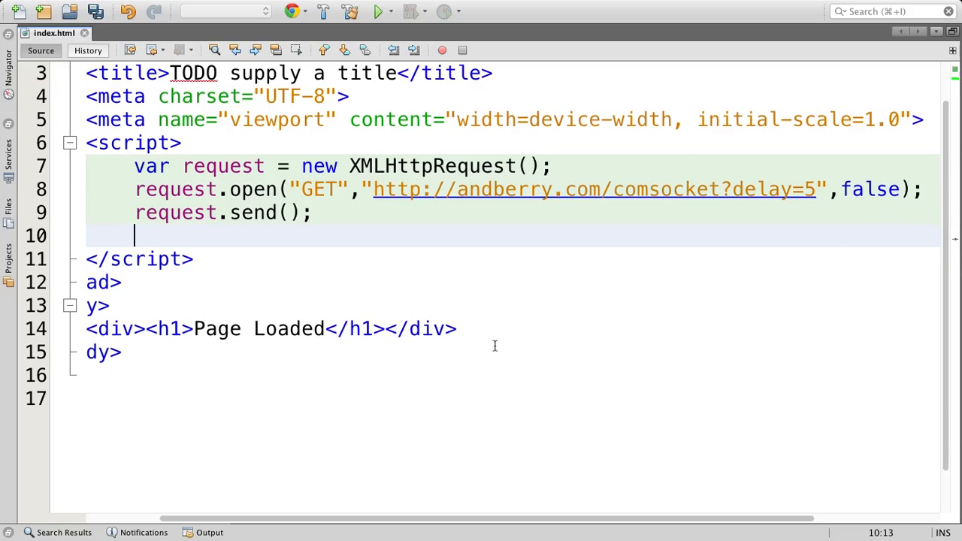
scroll(495, 345, down, 2)
scroll(495, 345, left, 1)
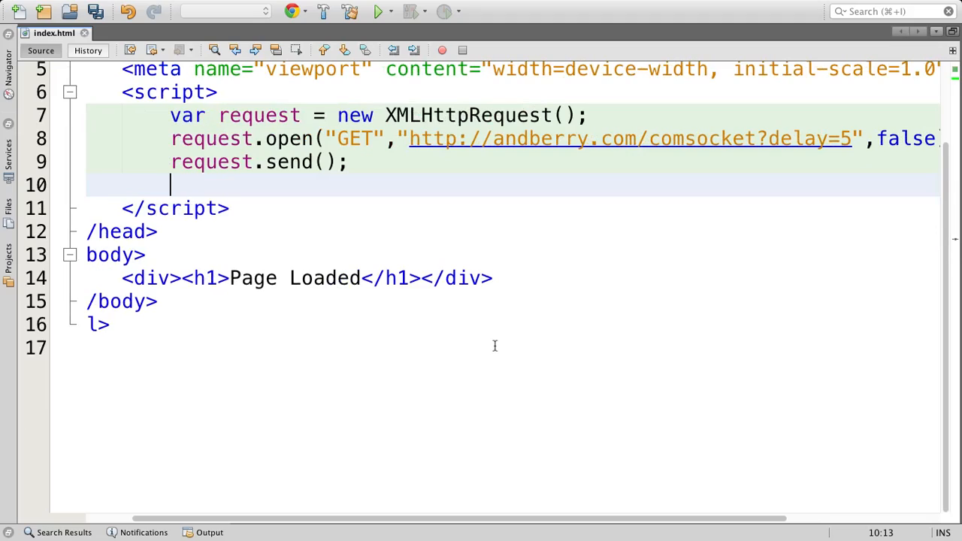
text(con)
- Write console.log(request.responseText); on line 10 using code completion
key(Down)
key(Return)
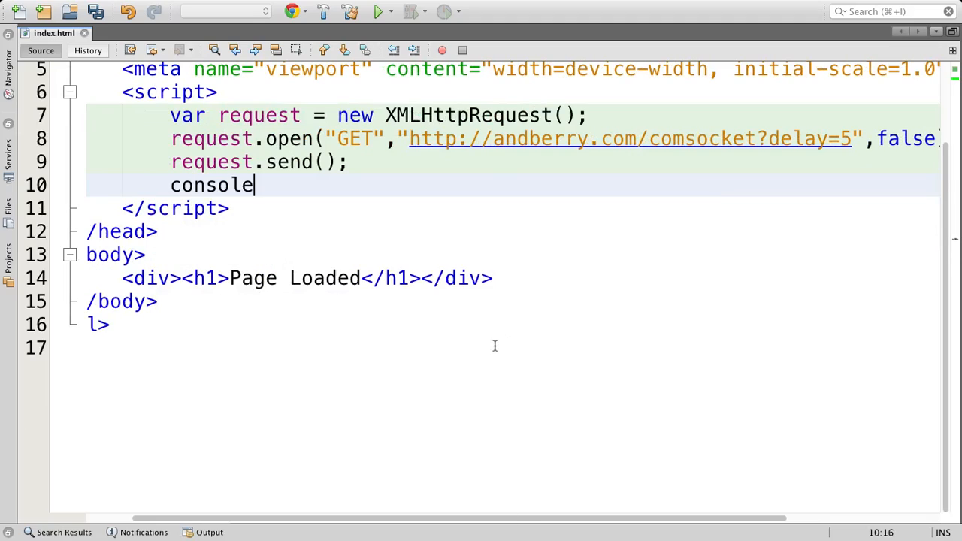
text(.l)
key(Return)
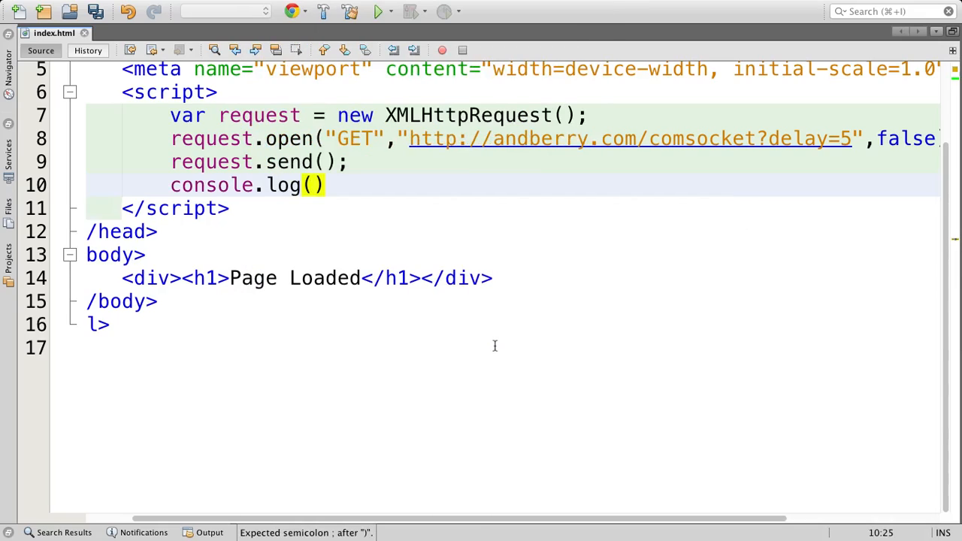
text(re)
key(Return)
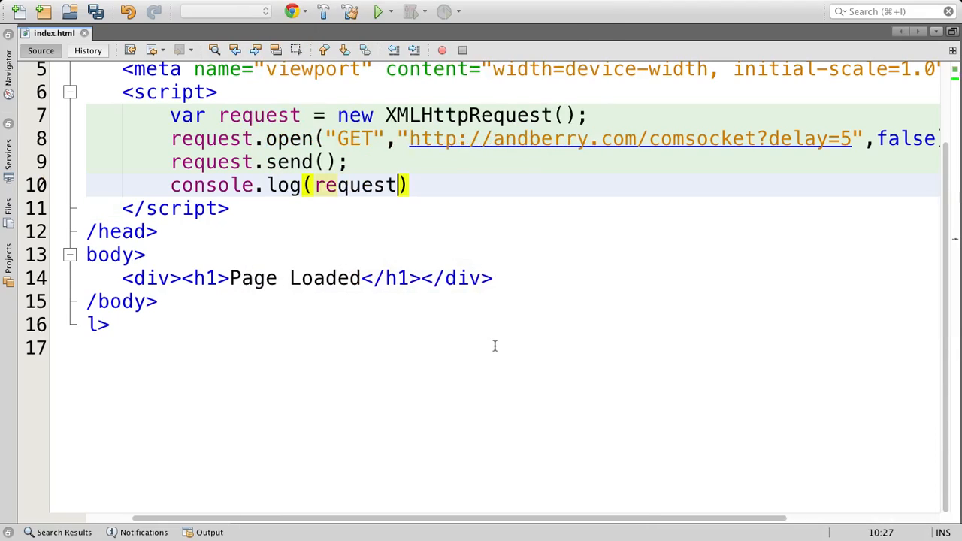
text(.res)
key(Return)
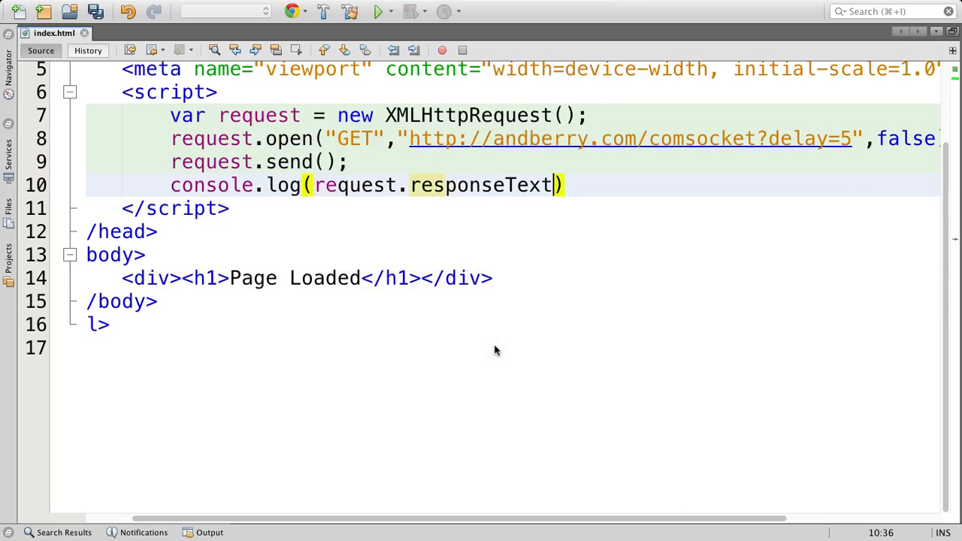
key(Right)
key(Right)
text(;)
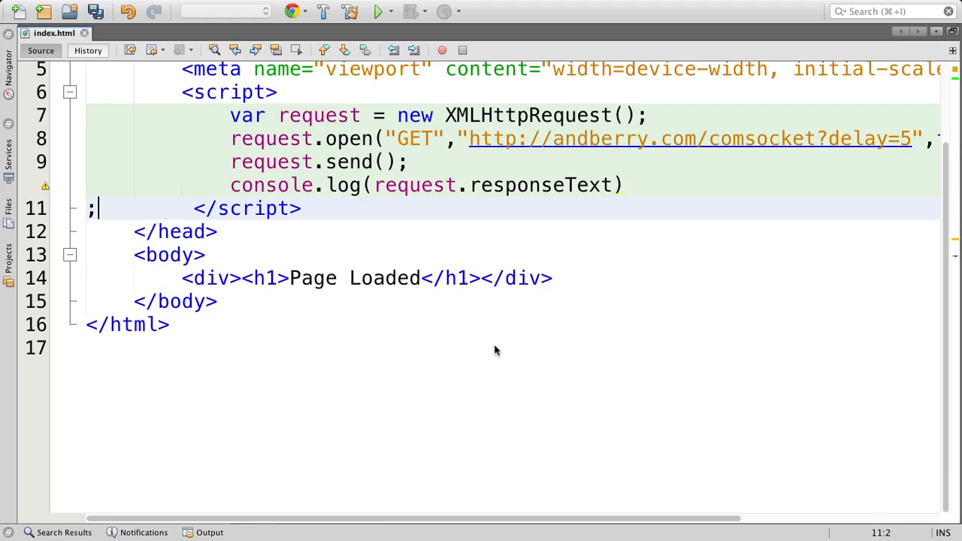
- Remove the stray semicolon before </script>, save, and switch over to Chrome
key(BackSpace)
click(644, 201)
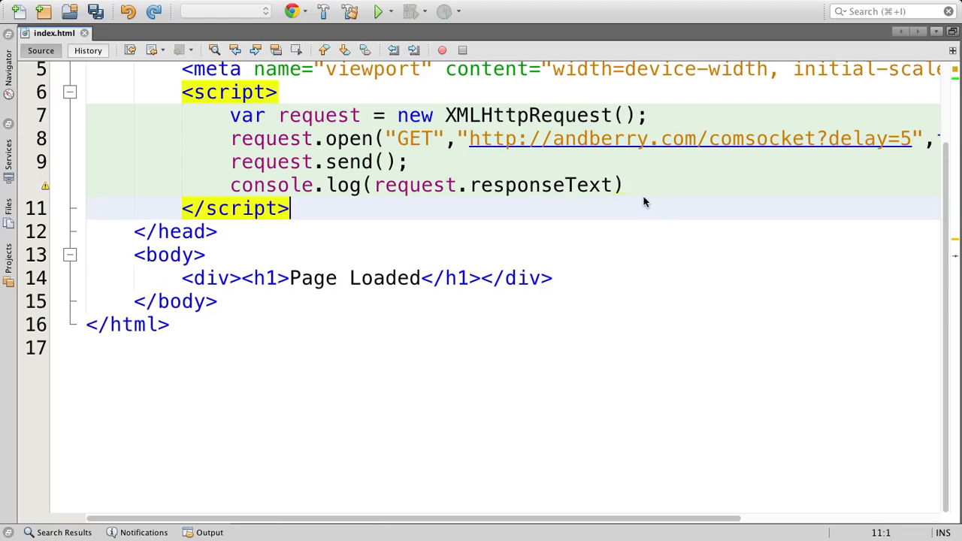
click(635, 187)
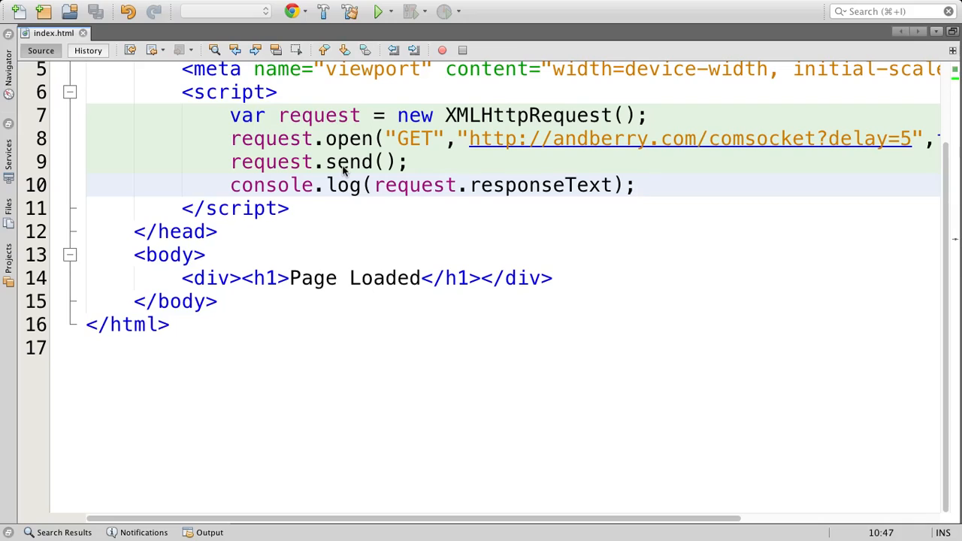
key(ctrl+Left)
- Reload localhost:8383/wwapp/index.html so it shows Page Loaded, then return to NetBeans
click(113, 37)
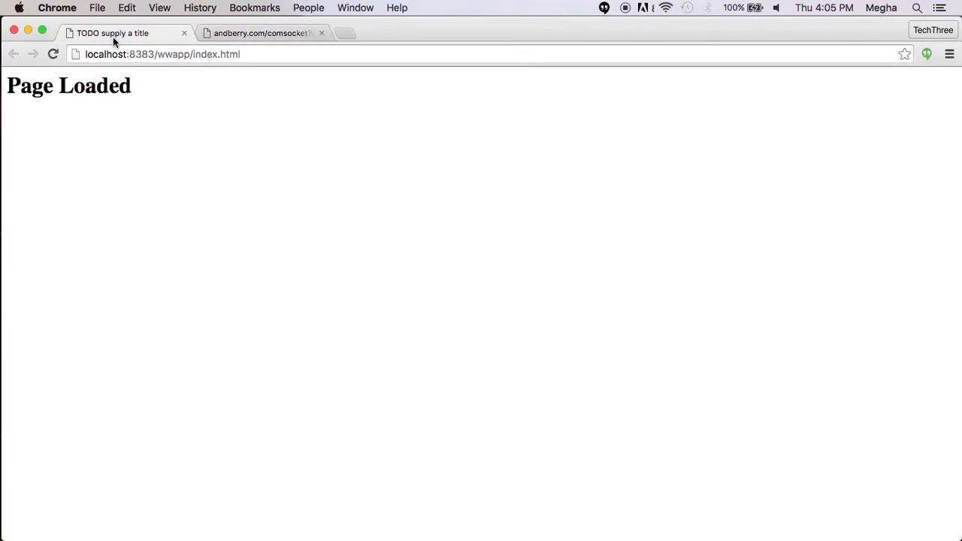
click(105, 56)
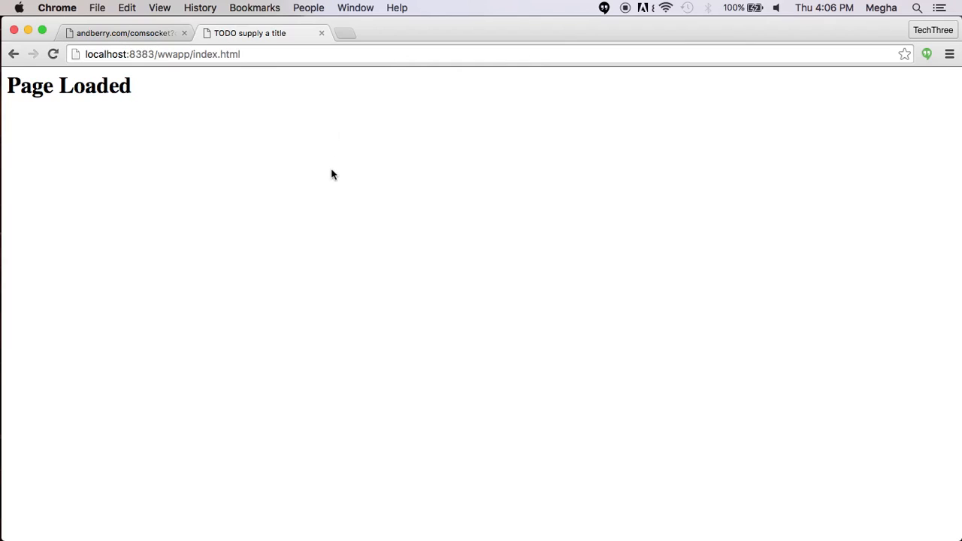
key(ctrl+Right)
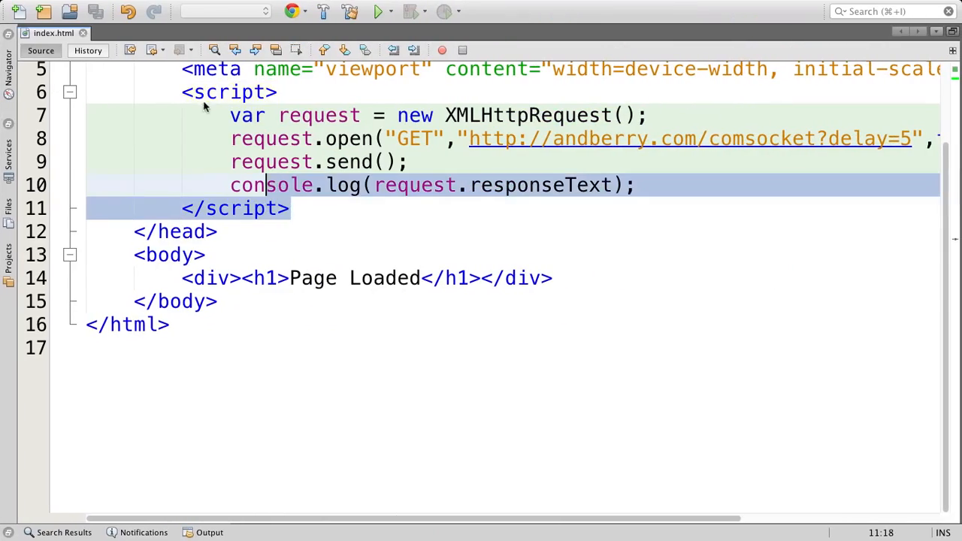
- Cut the script block from the head, paste it after the Page Loaded div, and save index.html
drag(299, 214, 183, 92)
key(super+c)
key(BackSpace)
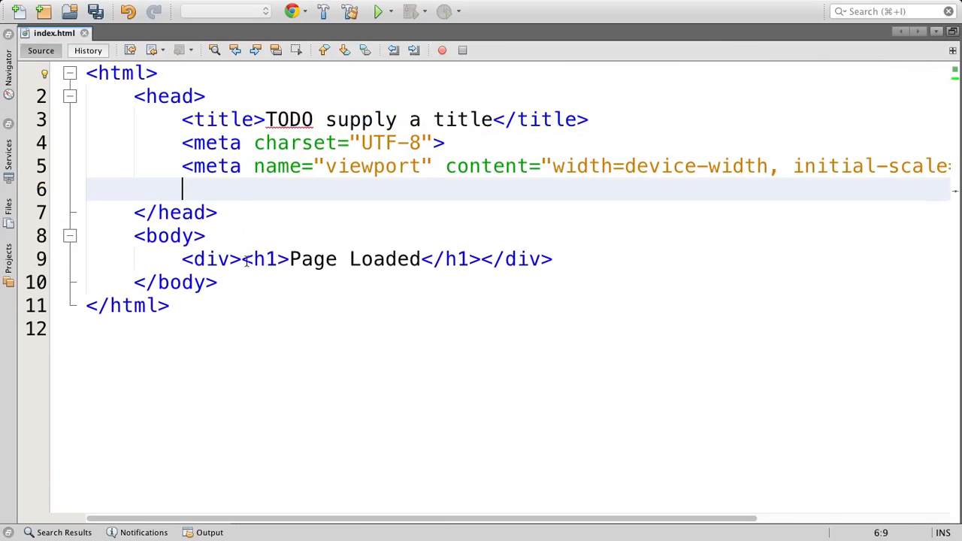
click(573, 263)
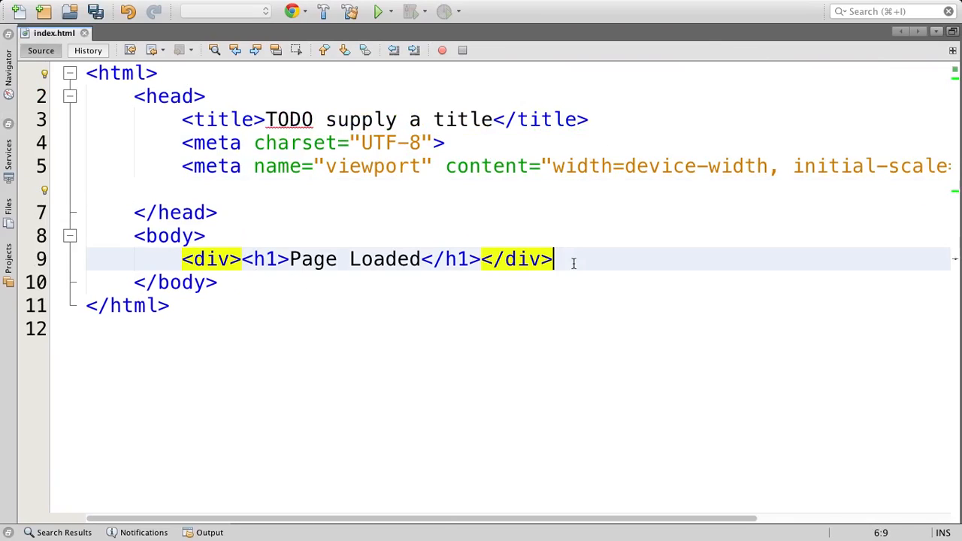
key(Return)
key(super+v)
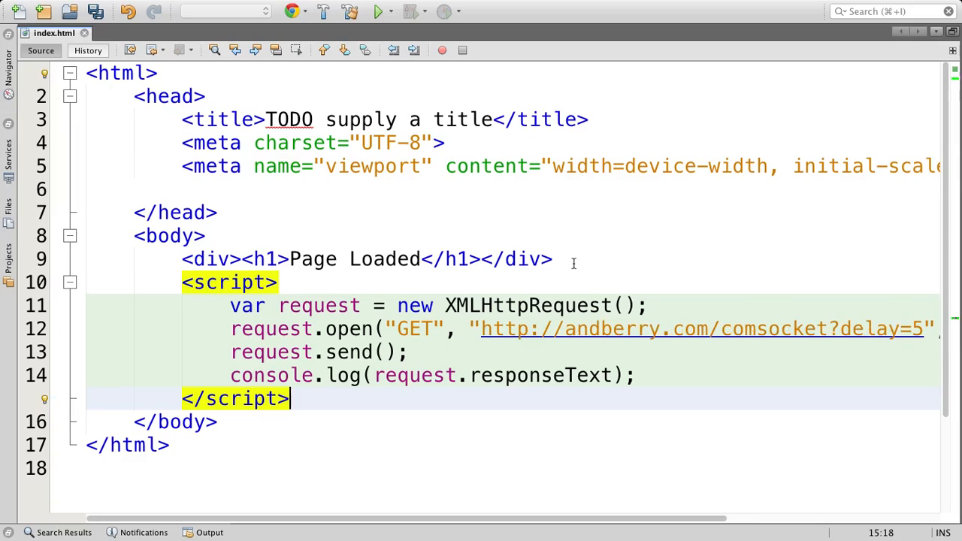
key(super+s)
key(super+Tab)
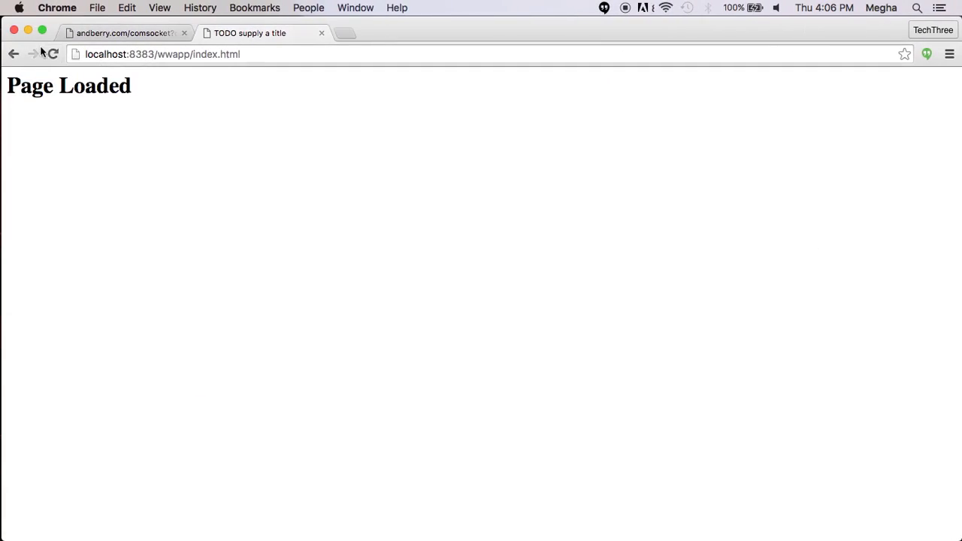
- Open the local page address in a new tab, then start a new line after the Page Loaded div
click(208, 55)
key(super+c)
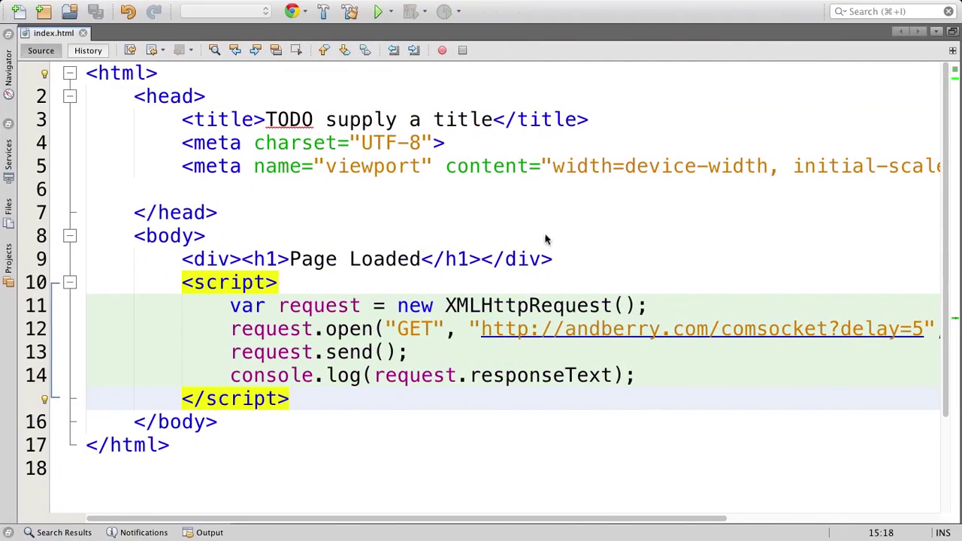
click(572, 264)
key(Return)
text(<)
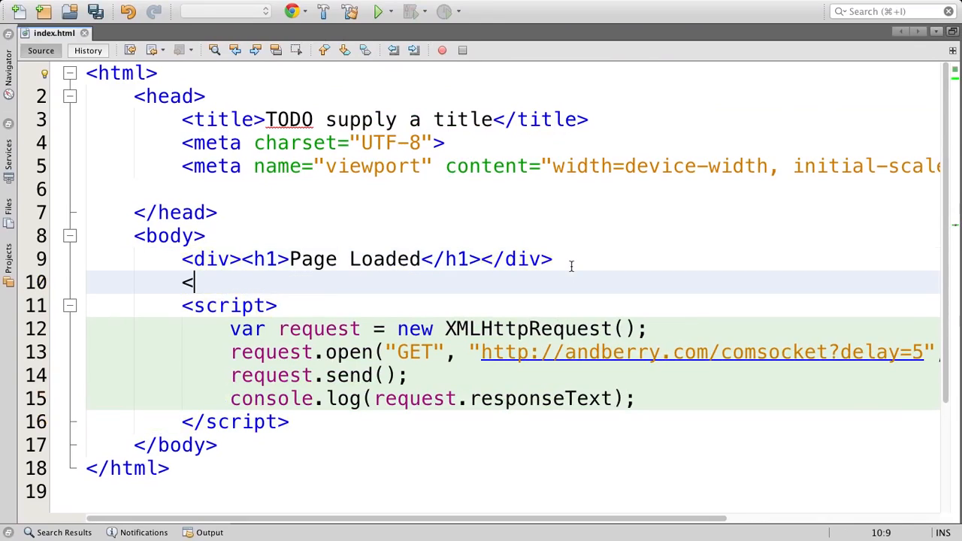
text(Bu)
- Add a <button>Click</button> element below the heading, restore the side panels and select Site Root
key(Return)
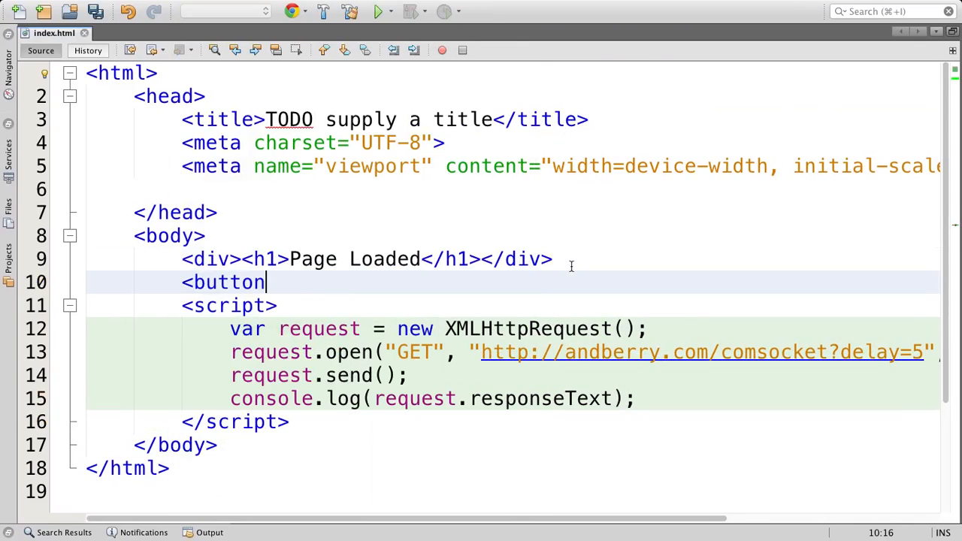
text(>)
key(Return)
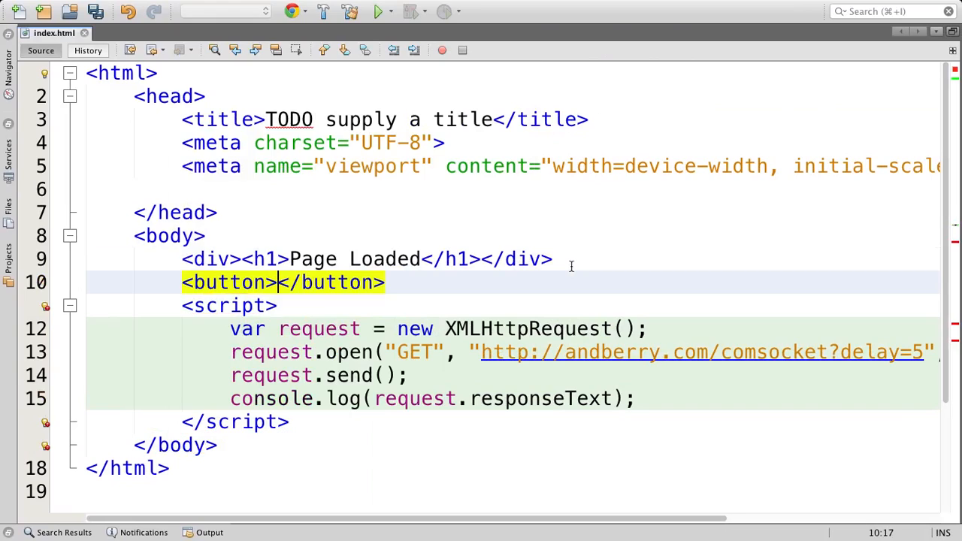
text(Click)
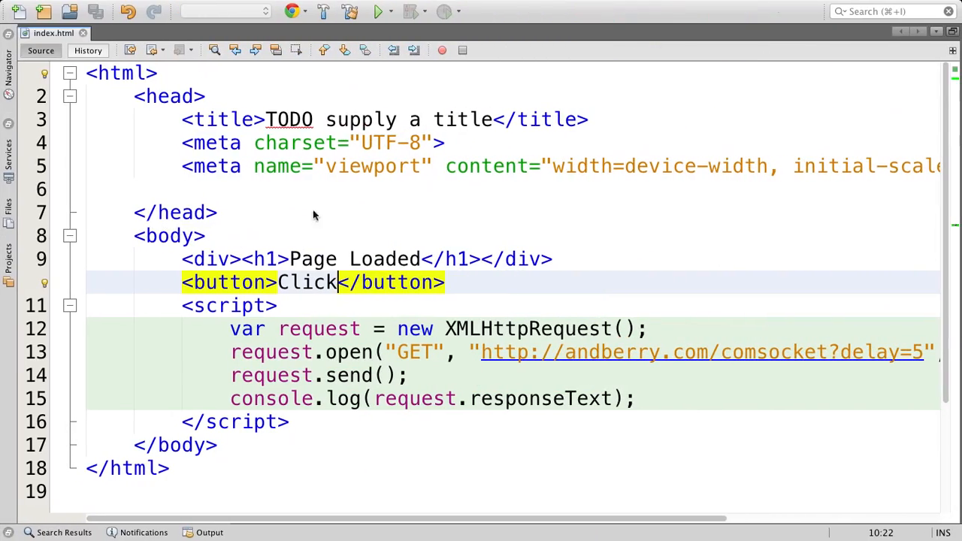
double_click(54, 33)
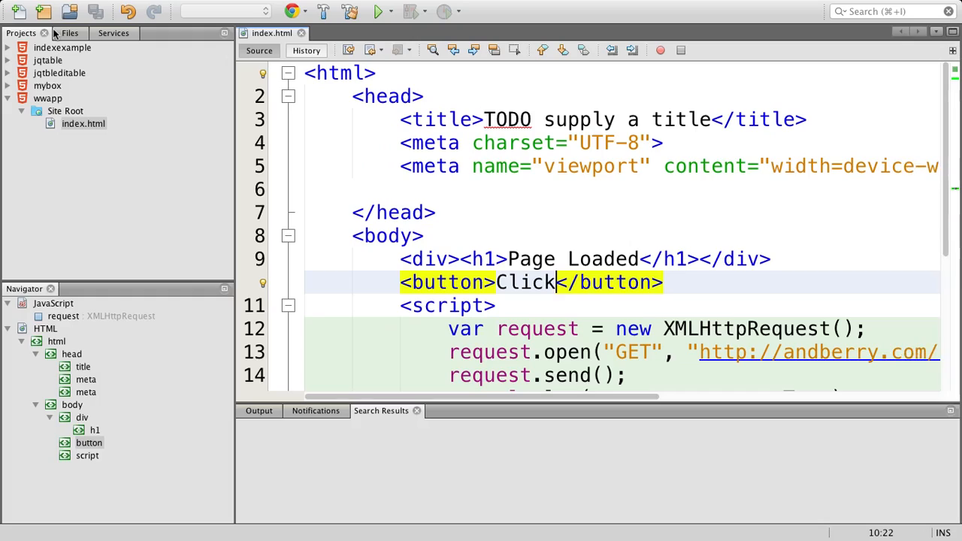
click(68, 111)
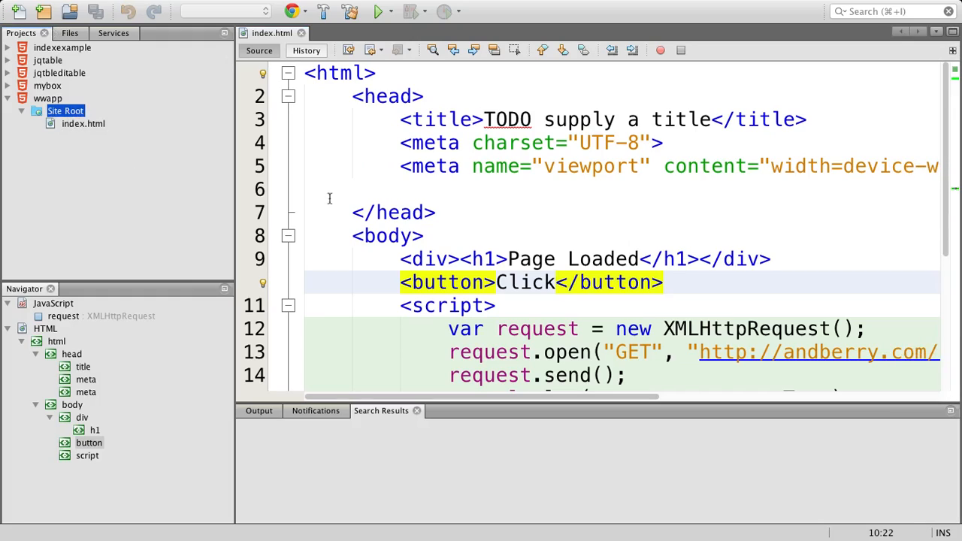
scroll(613, 355, down, 2)
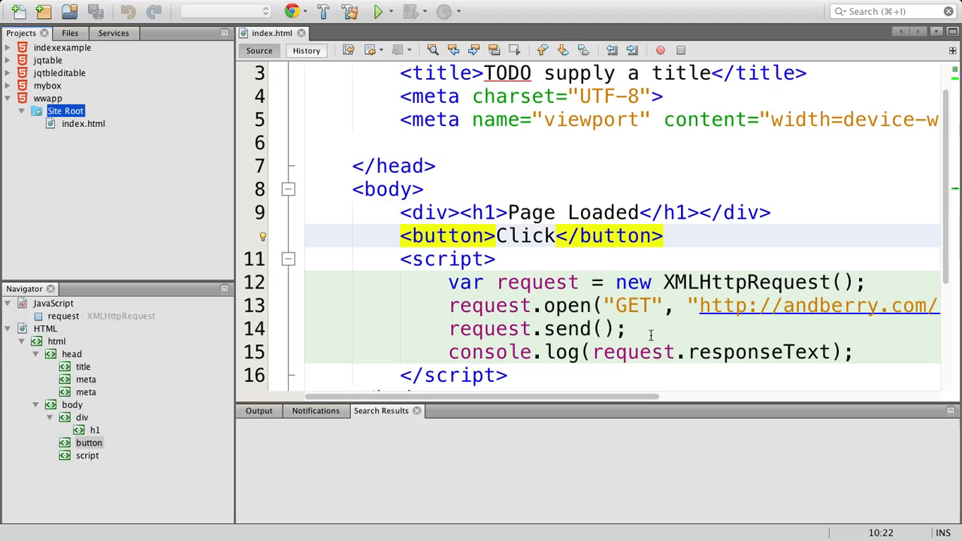
- Create a new JavaScript file named mywebworker.js under wwapp's Site Root
right_click(72, 114)
mouse_move(96, 121)
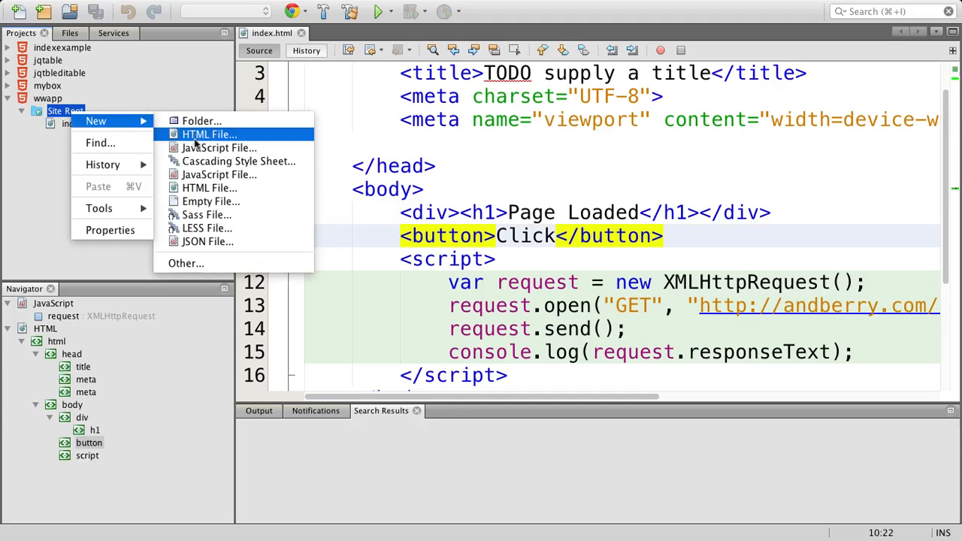
click(196, 145)
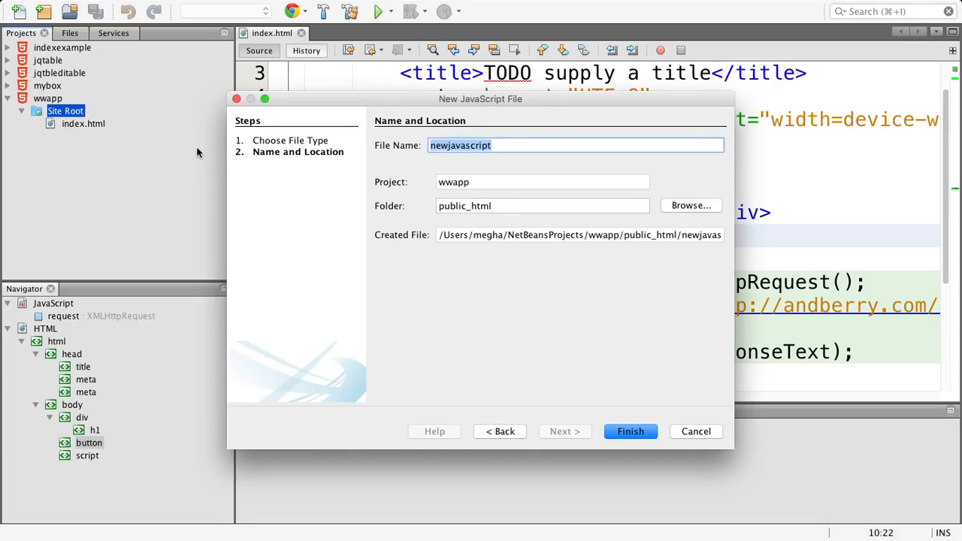
text(mywe)
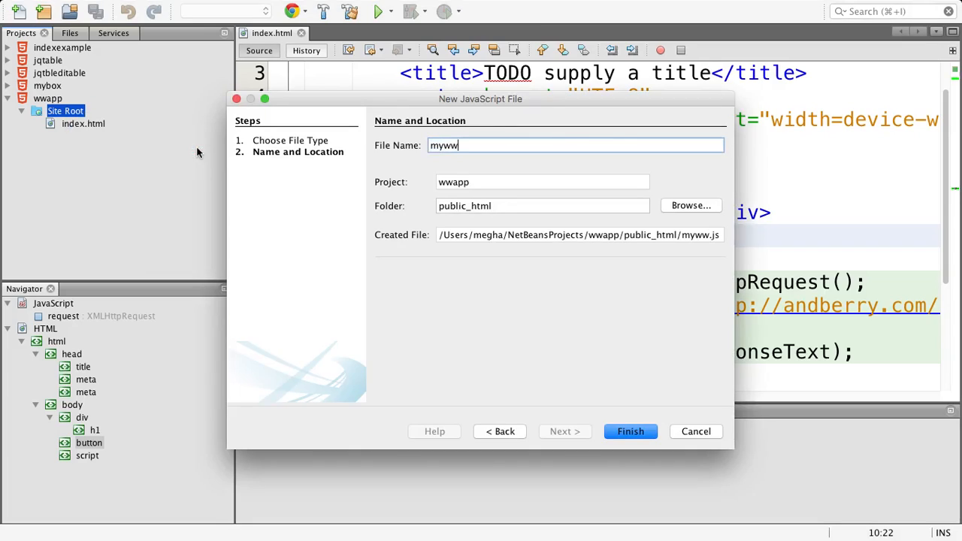
key(BackSpace)
text(ebwor)
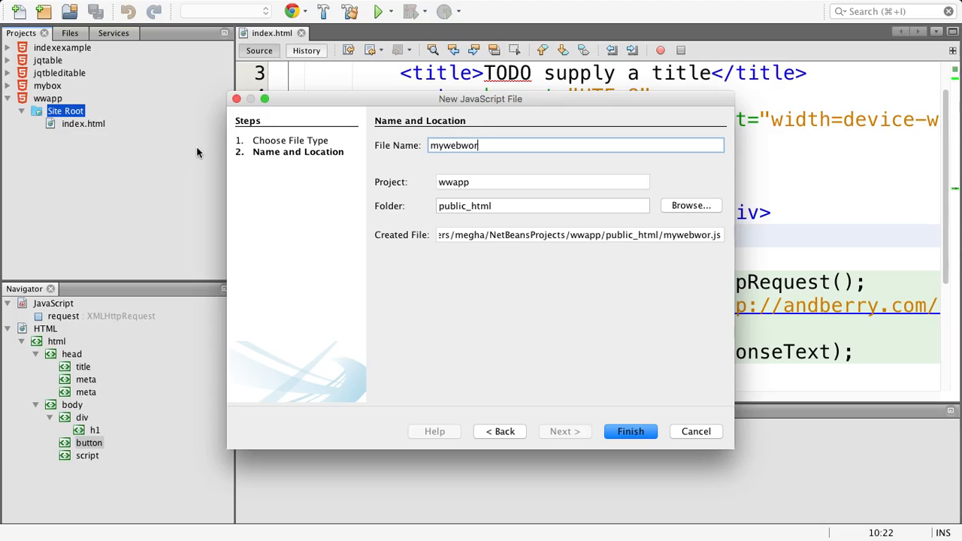
text(k)
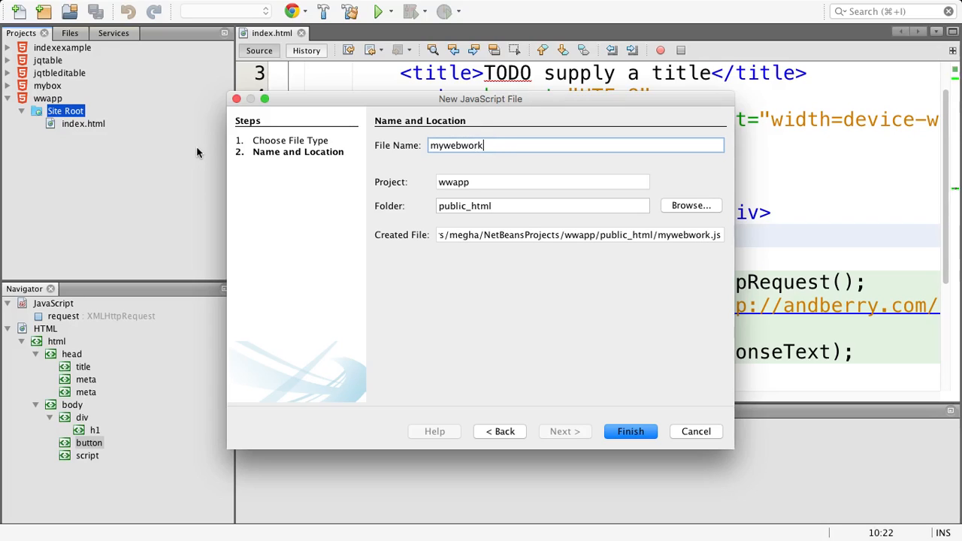
text(er)
key(Return)
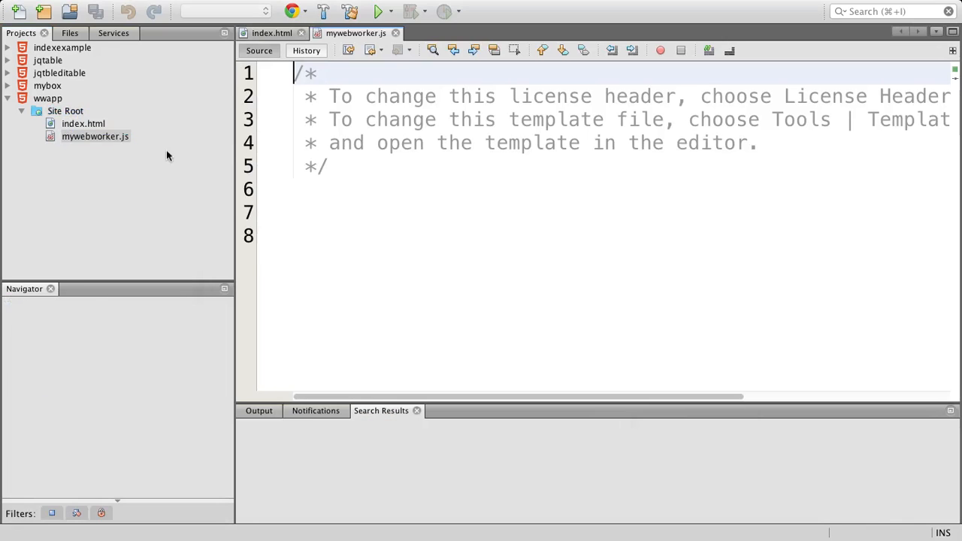
- Delete the template comment in mywebworker.js and cut the XMLHttpRequest lines out of index.html
click(337, 169)
drag(337, 168, 295, 72)
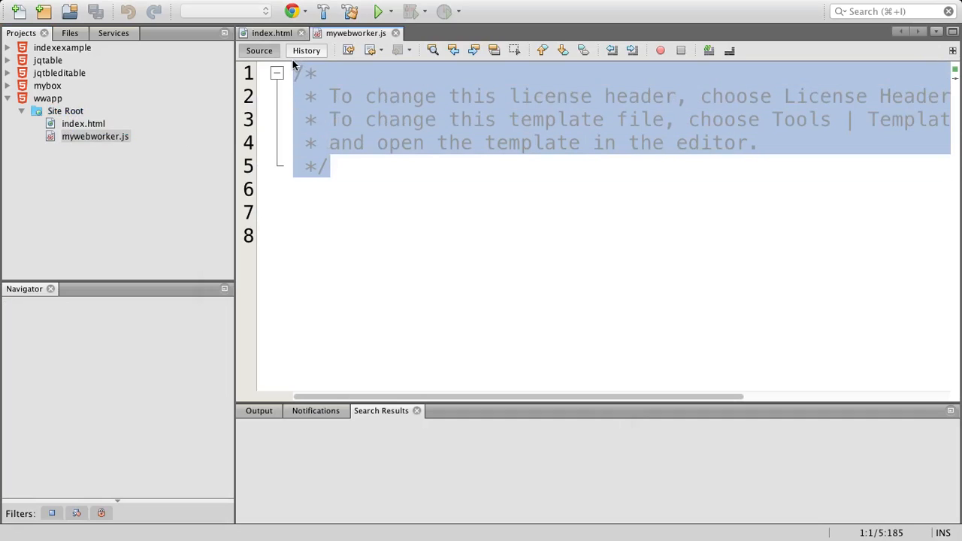
key(BackSpace)
double_click(83, 126)
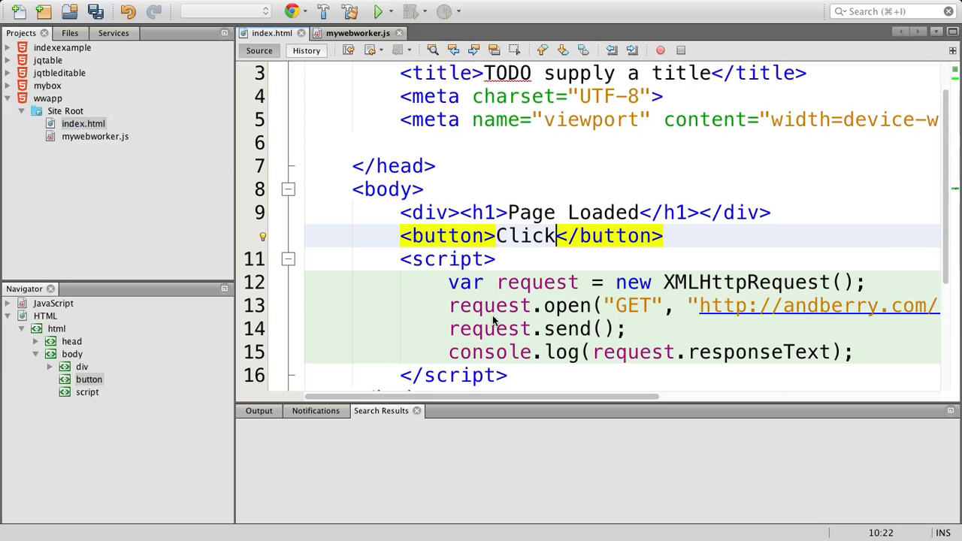
scroll(492, 315, down, 1)
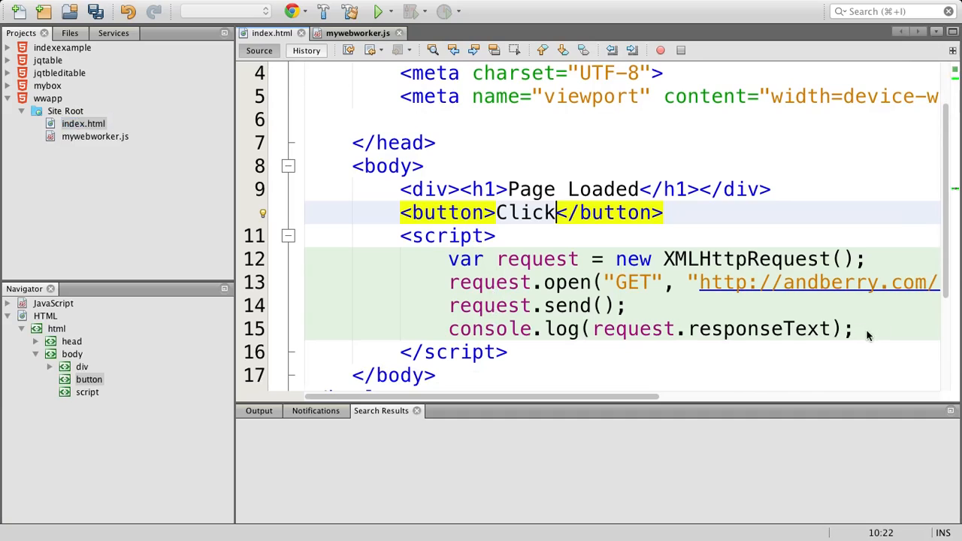
drag(865, 329, 449, 257)
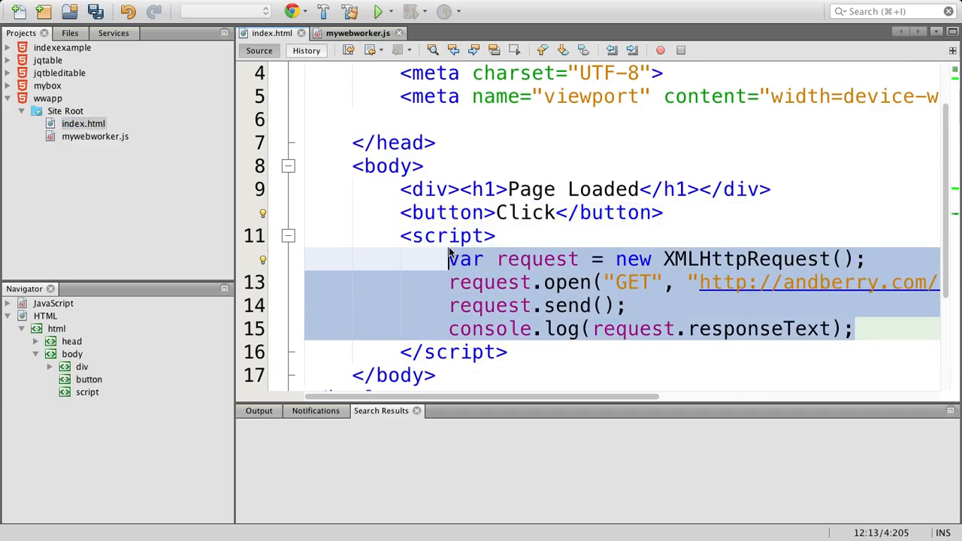
key(BackSpace)
- Paste the request code into mywebworker.js and reformat its indentation
double_click(97, 136)
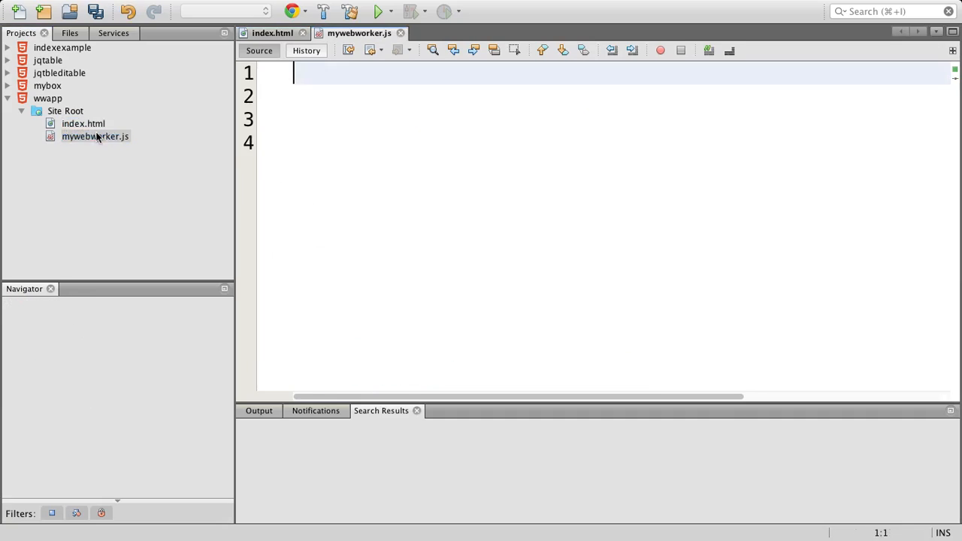
key(ctrl+v)
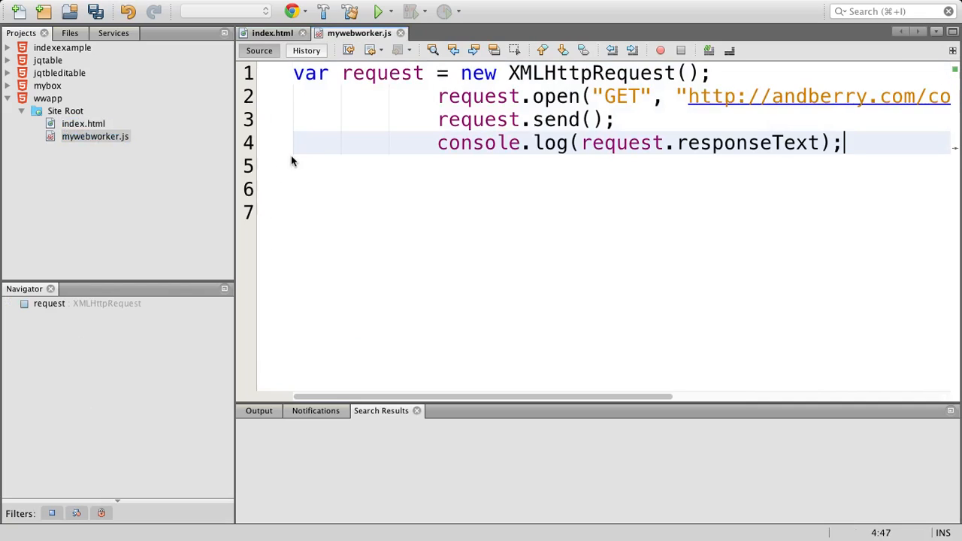
key(ctrl+shift+f)
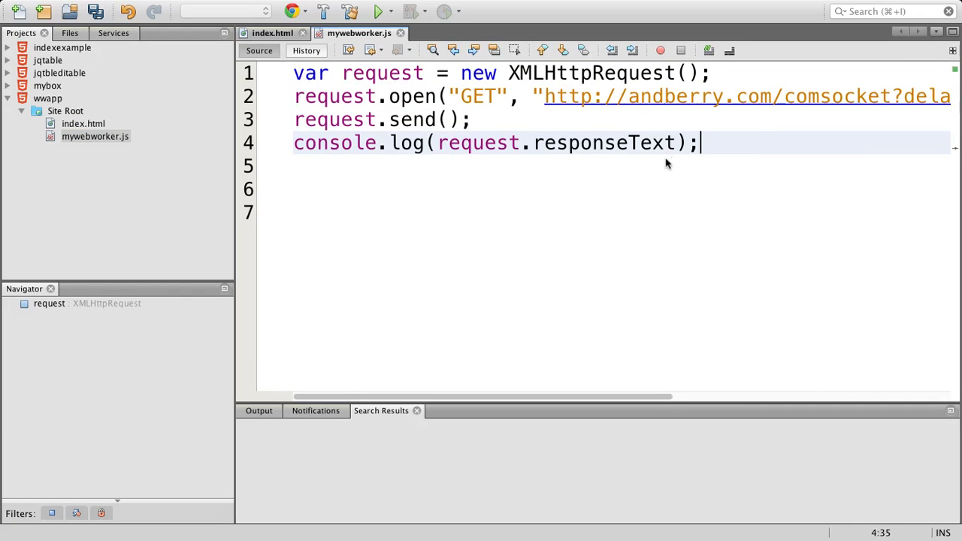
drag(701, 150, 279, 146)
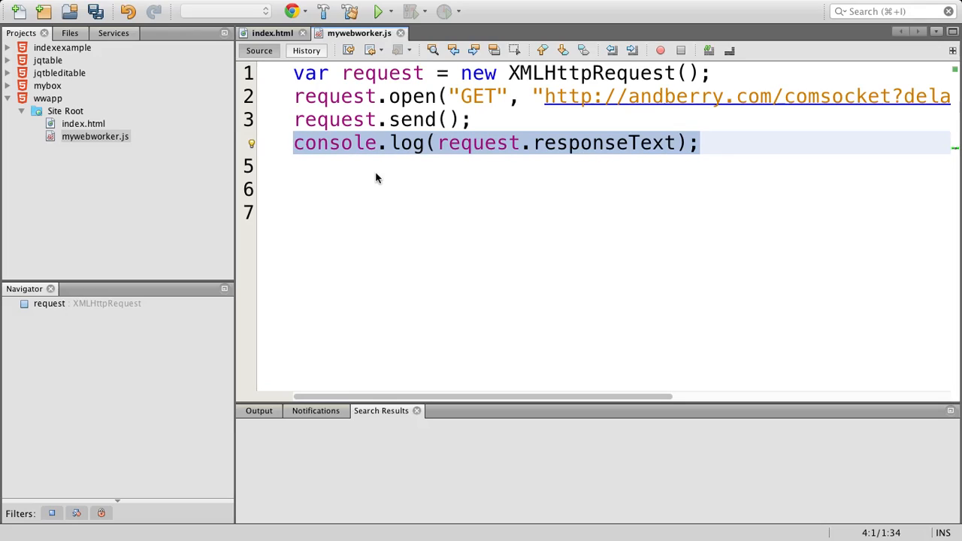
click(378, 172)
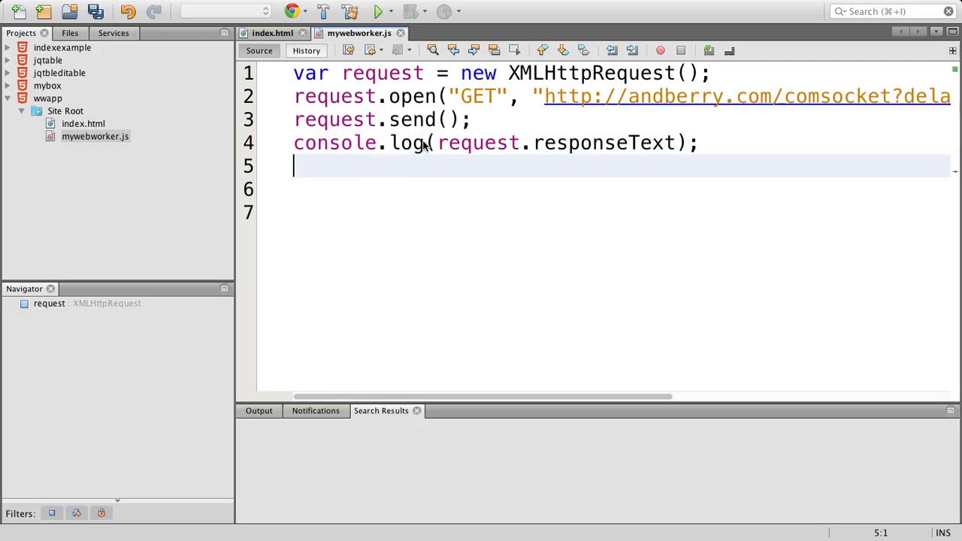
- Replace console.log with postMessage(request.responseText); in mywebworker.js and save it
drag(423, 142, 279, 145)
text(postMessage()
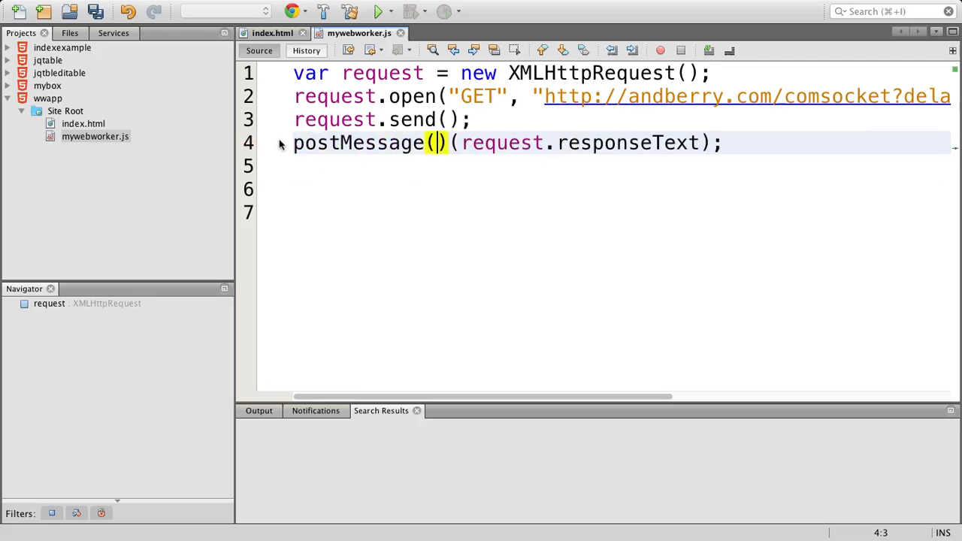
key(Delete)
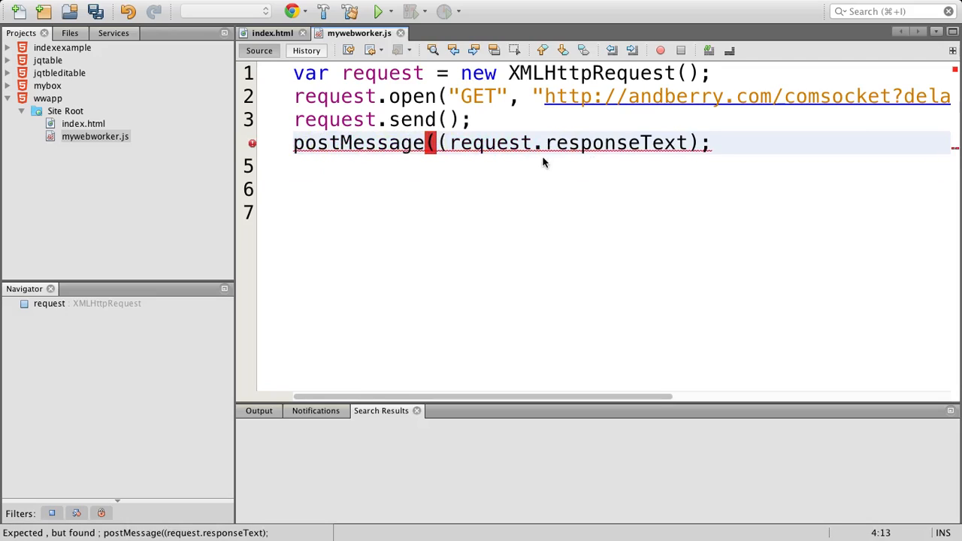
key(BackSpace)
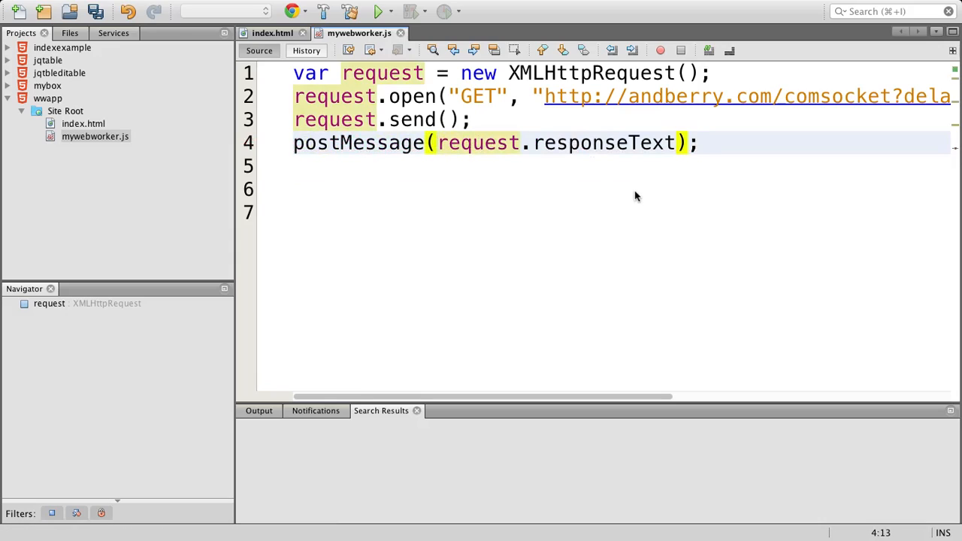
key(super+s)
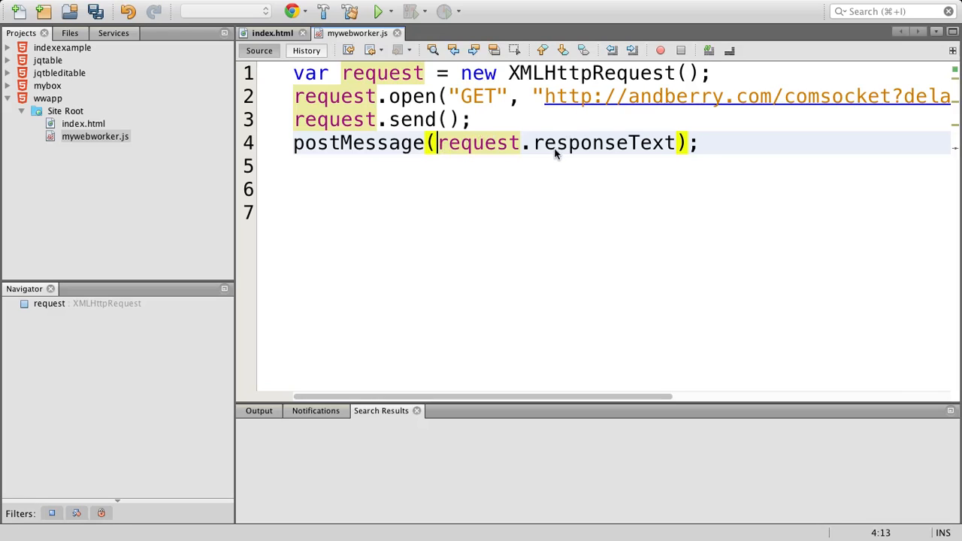
double_click(72, 124)
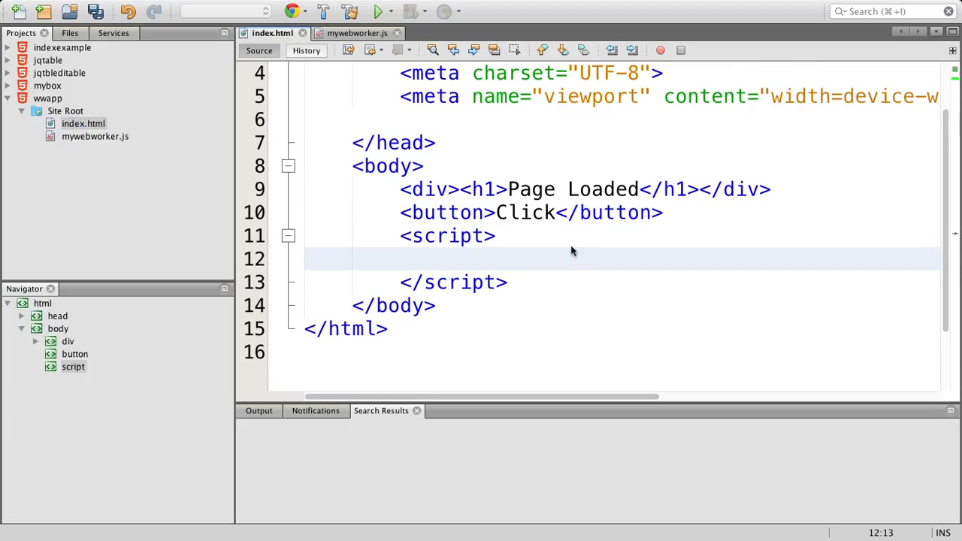
scroll(572, 251, up, 1)
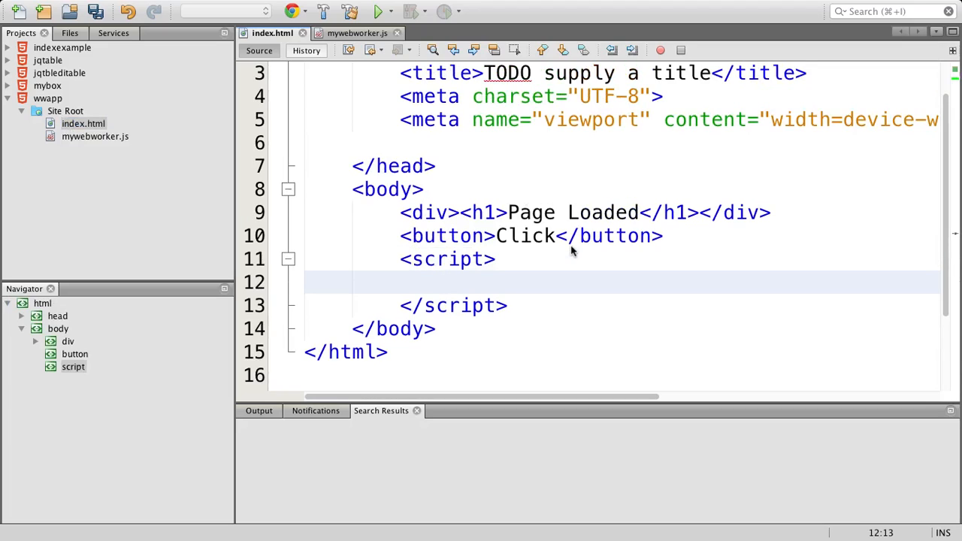
text(var w)
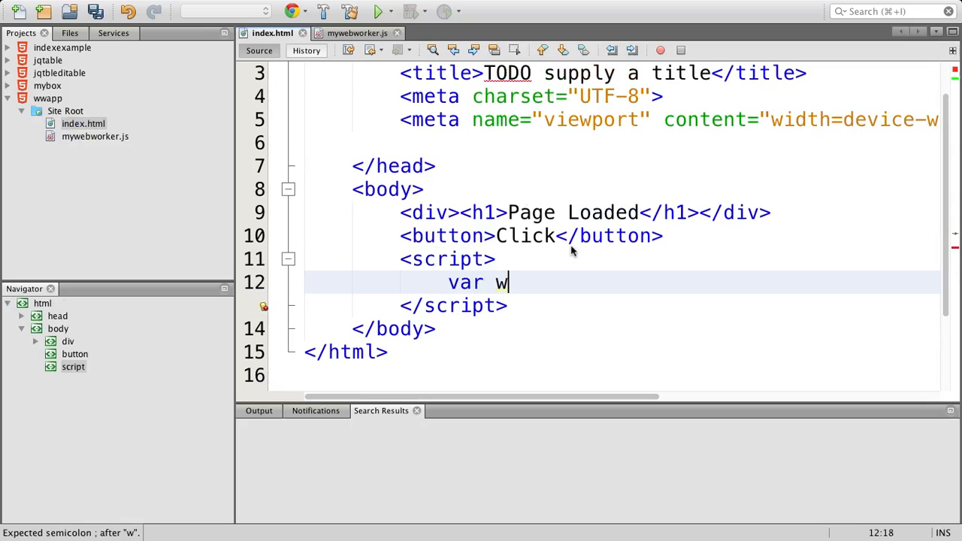
text(orker )
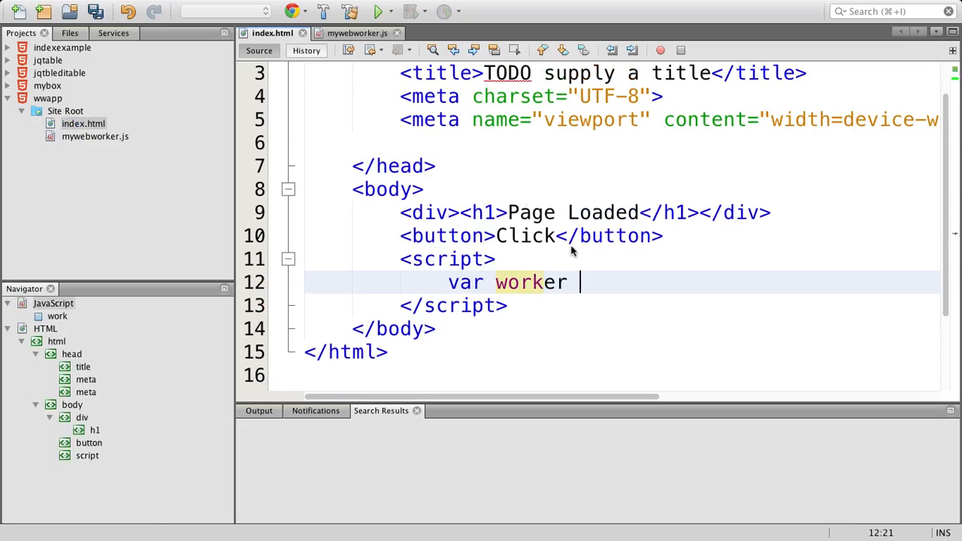
text(= new We)
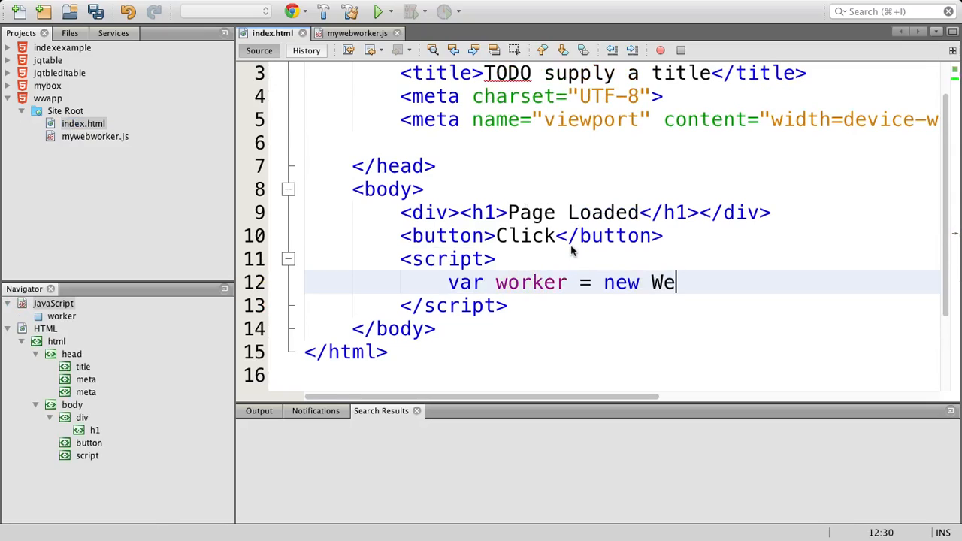
- Write var worker = new Worker("mywebworker.js"); in the page script using completion
key(ctrl+space)
key(BackSpace)
text(i)
key(BackSpace)
text(o)
key(Return)
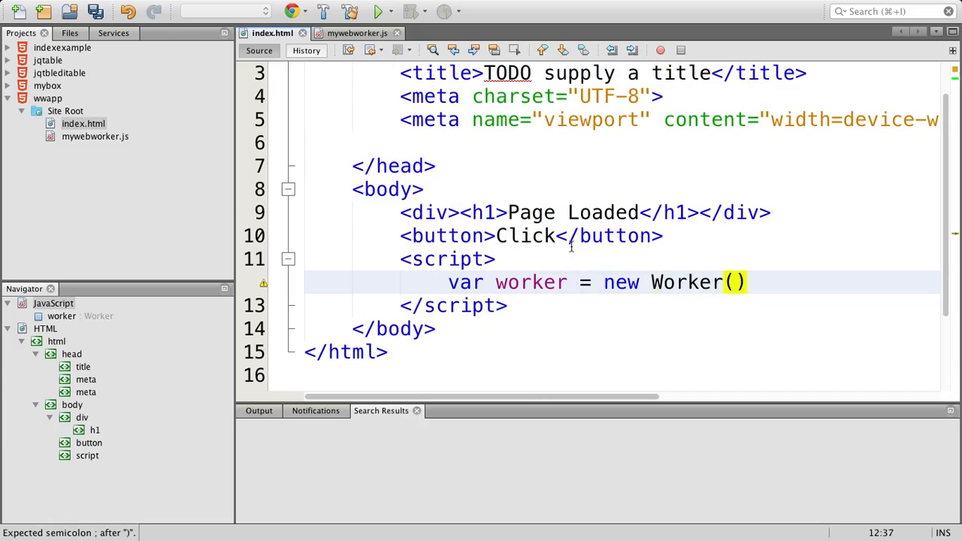
text(")
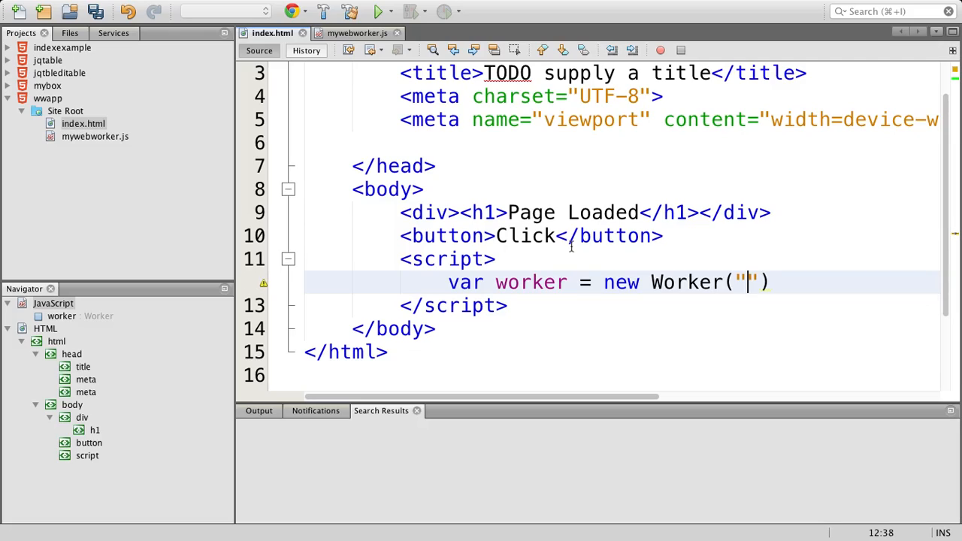
text(myw)
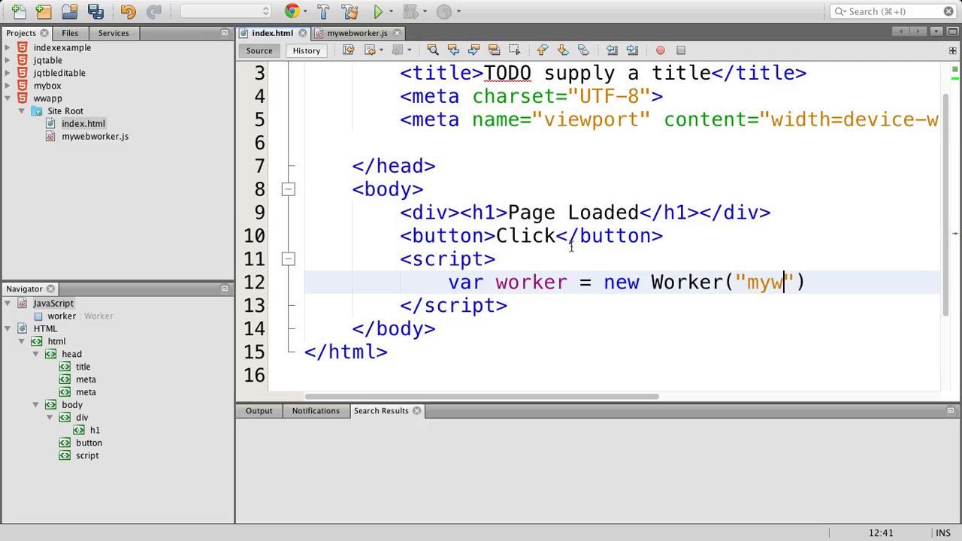
text(eb)
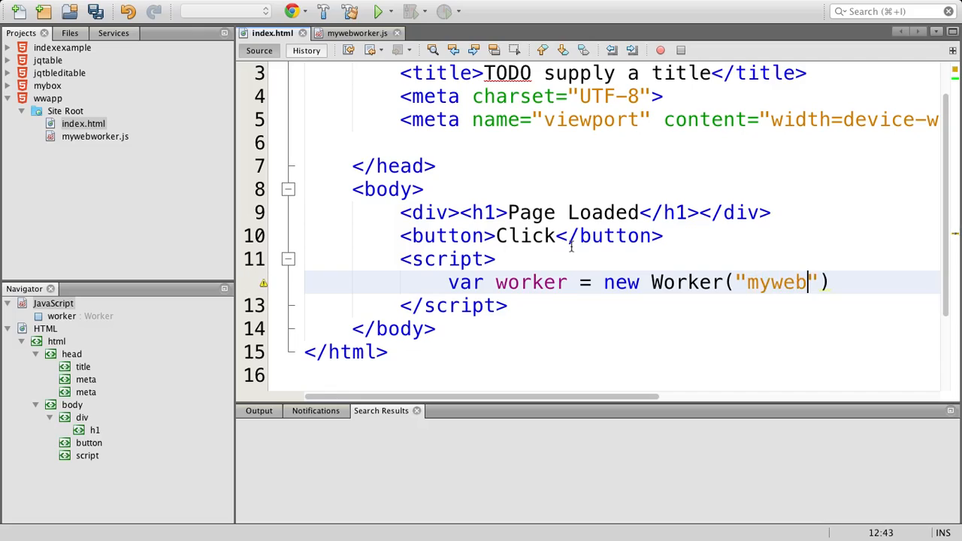
text(wp)
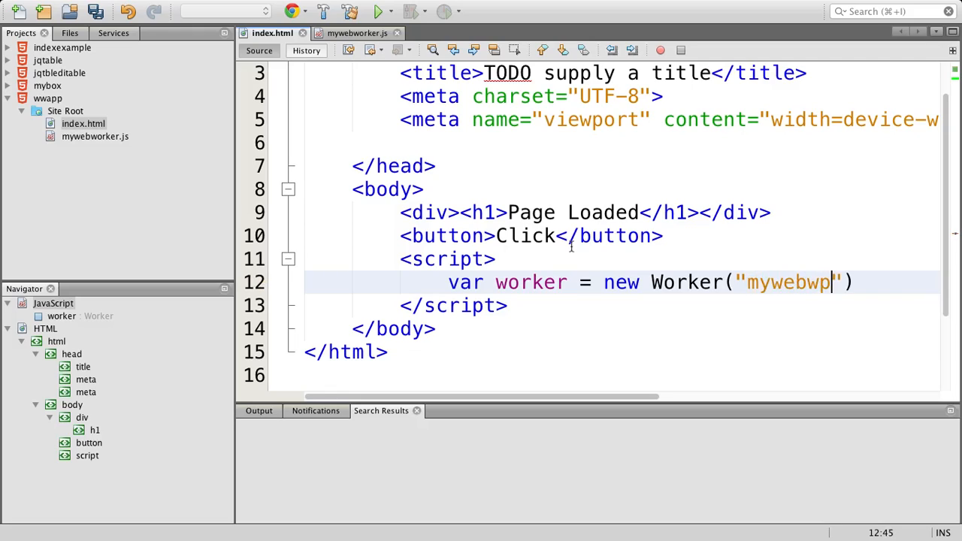
key(BackSpace)
text(orker)
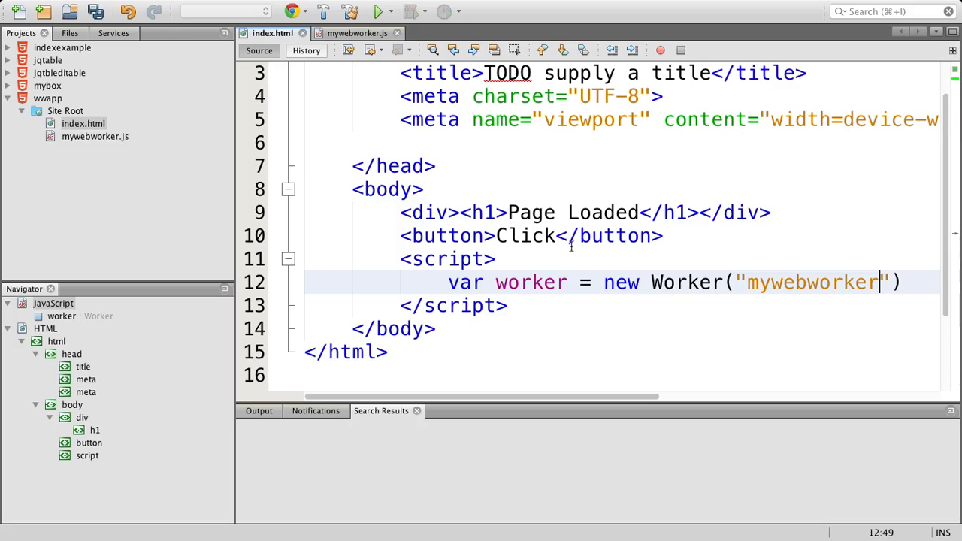
text(.js)
key(End)
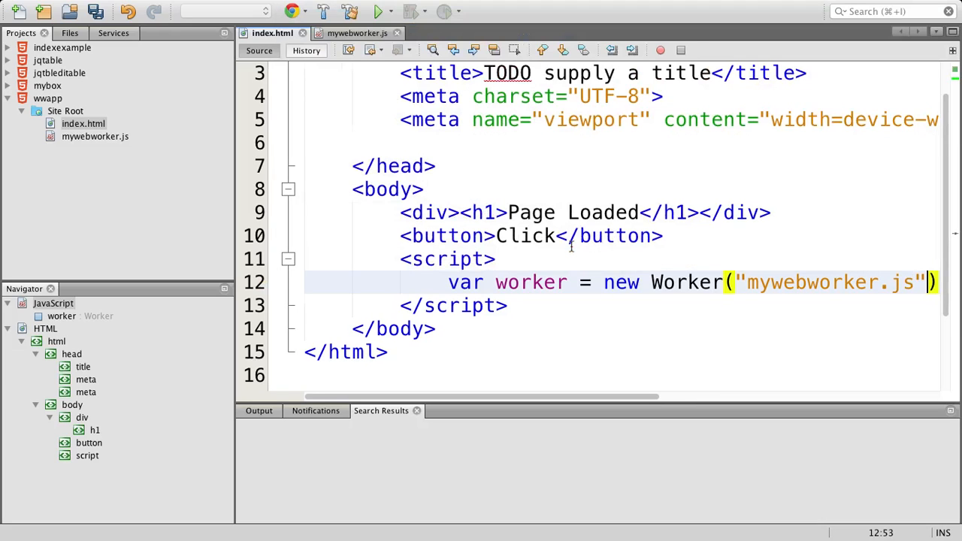
text(;)
key(Return)
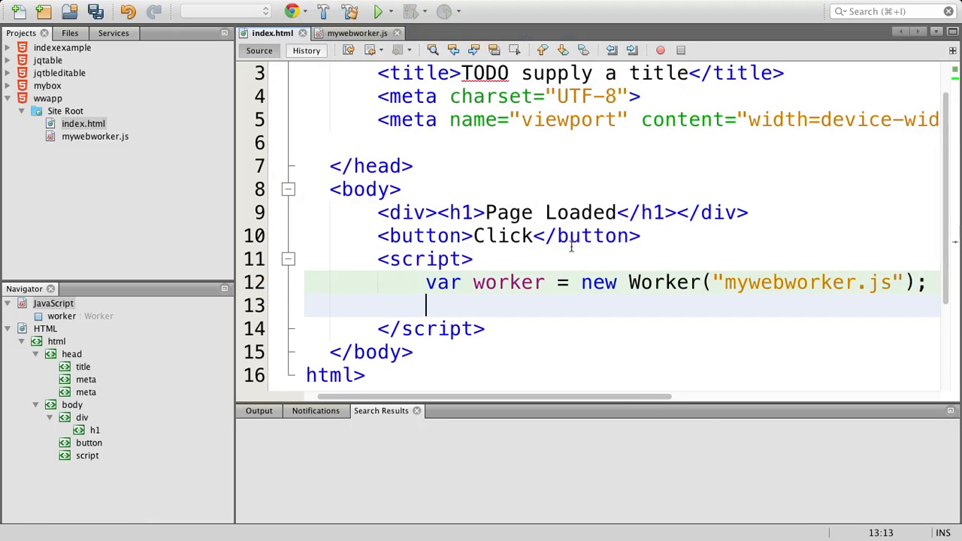
scroll(571, 246, down, 1)
text(wo)
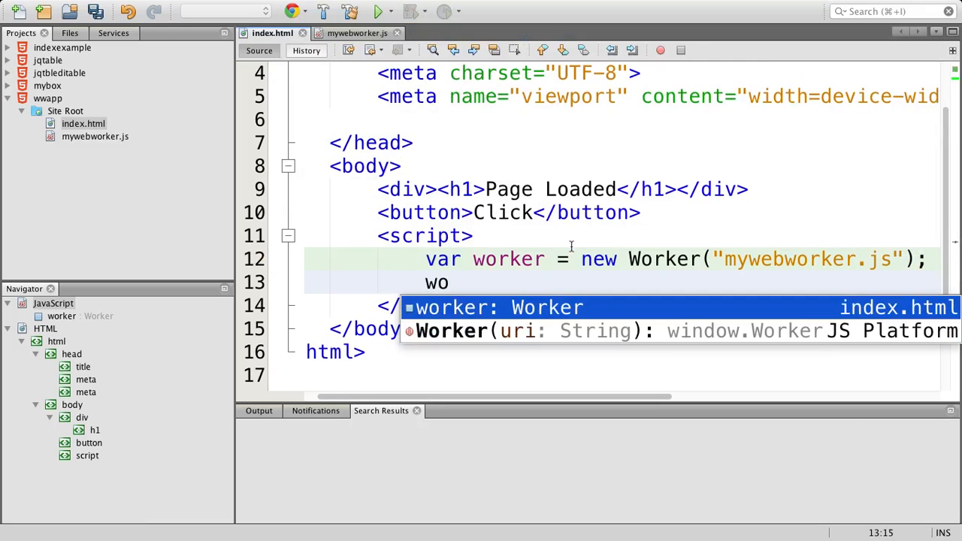
- Write worker.onmessage = function(ev){ } with an empty handler body
key(Escape)
text(rker.)
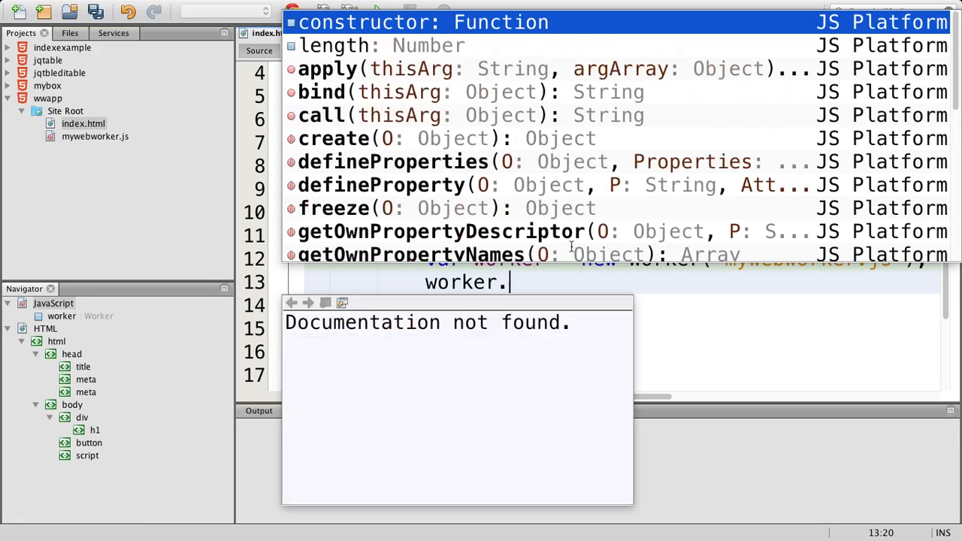
text(on)
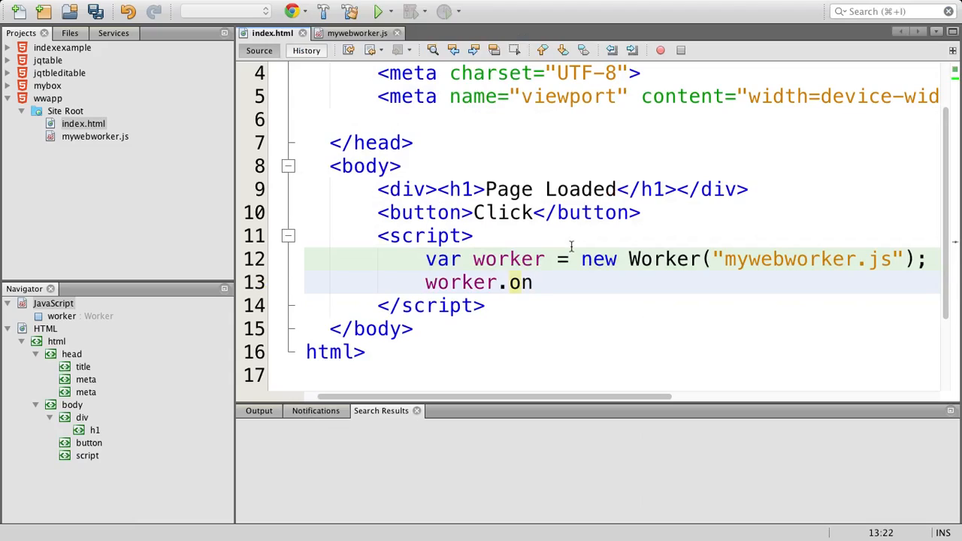
text(succe)
key(BackSpace)
key(BackSpace)
key(BackSpace)
key(BackSpace)
key(BackSpace)
text(message = fi)
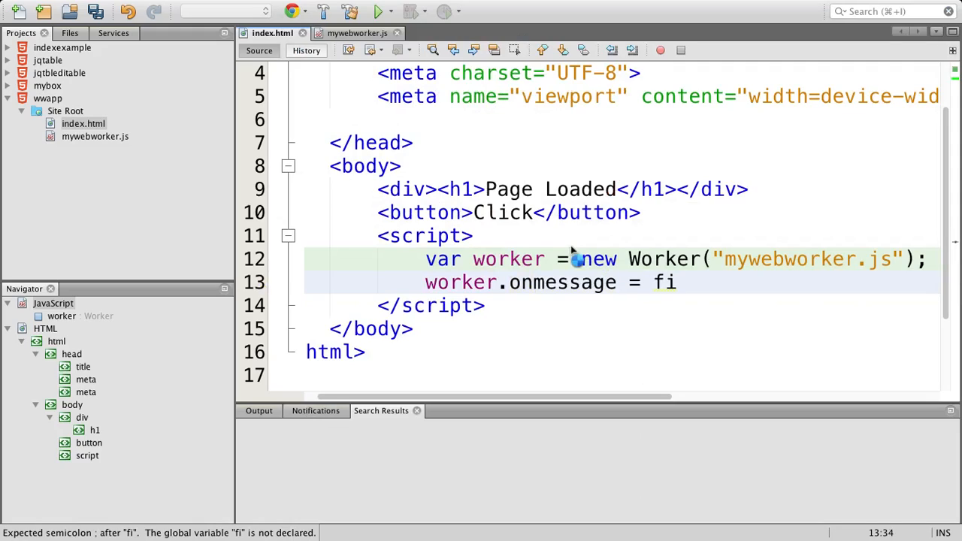
key(BackSpace)
text(unction)
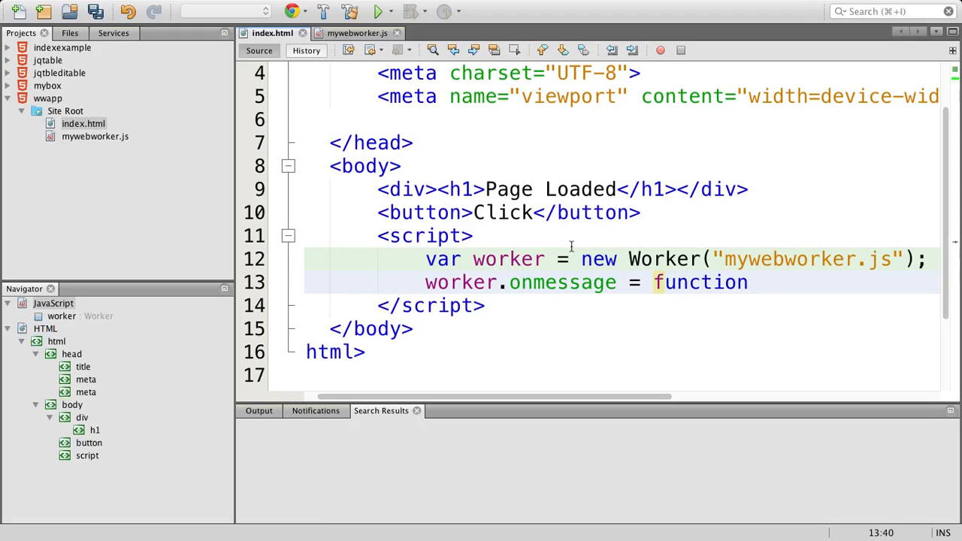
text((){)
key(Return)
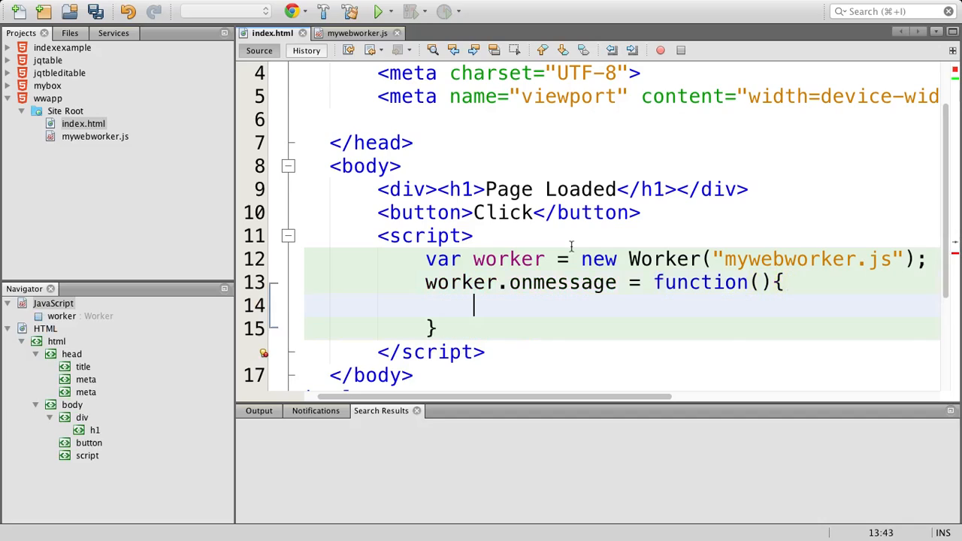
click(756, 282)
text(ev)
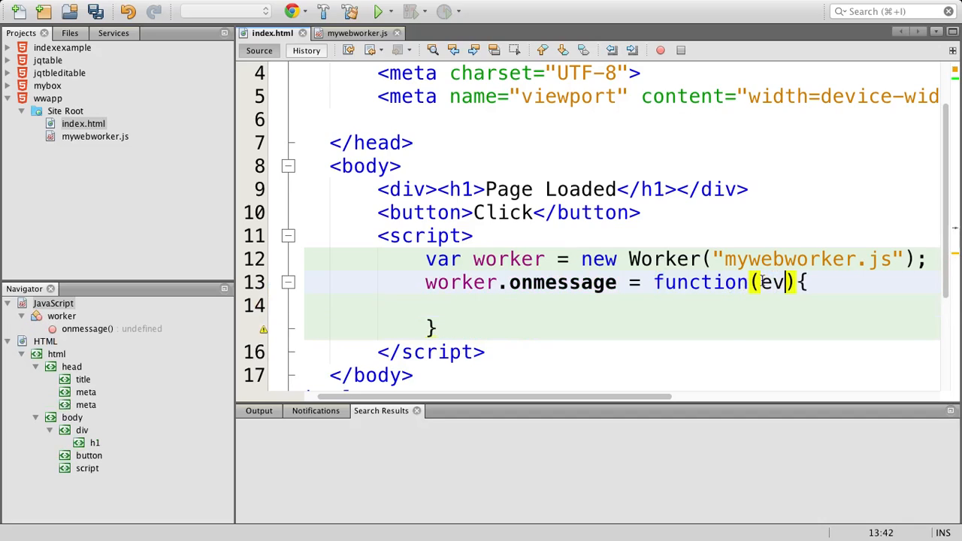
click(515, 304)
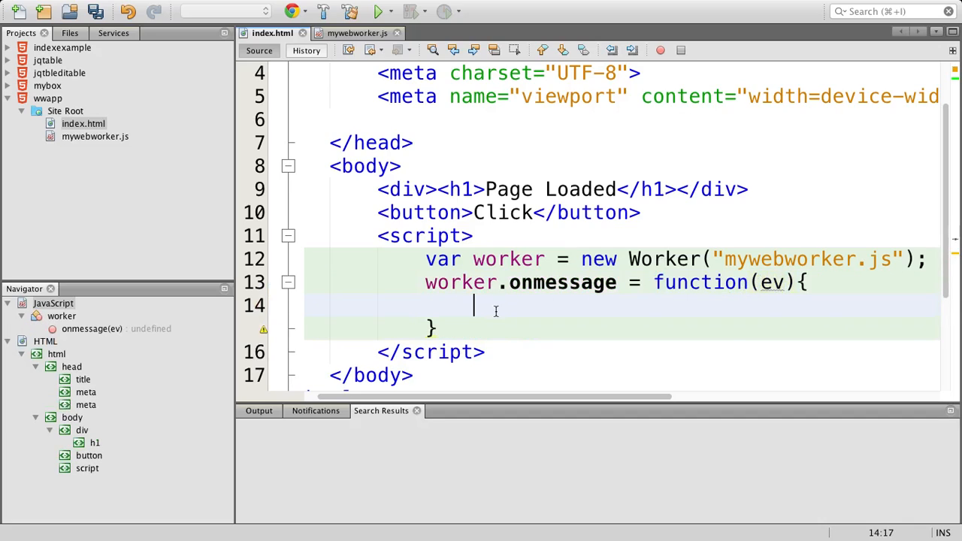
text(console)
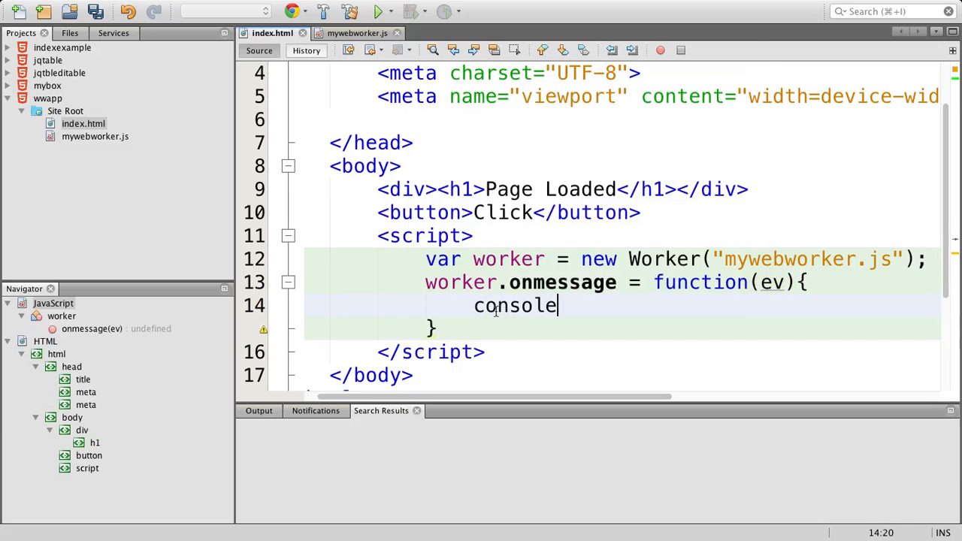
text(.lo)
- Log ev.data inside the handler, fix e to ev, and save index.html
key(Return)
text(")
key(BackSpace)
text(e)
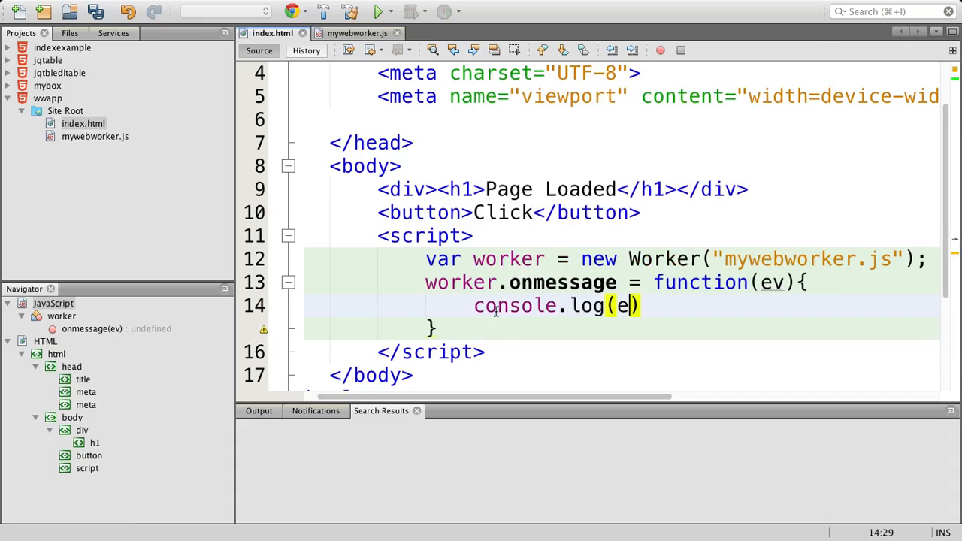
text(.)
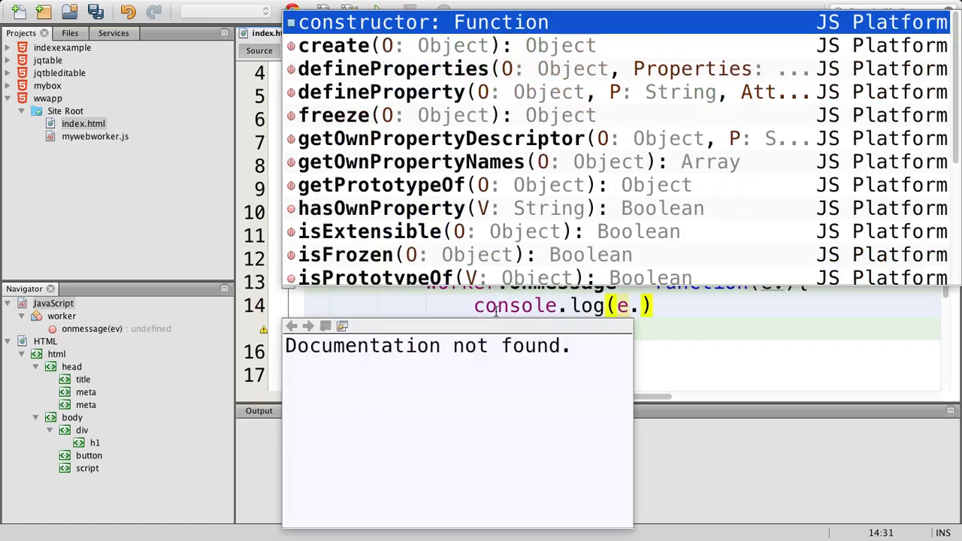
text(data))
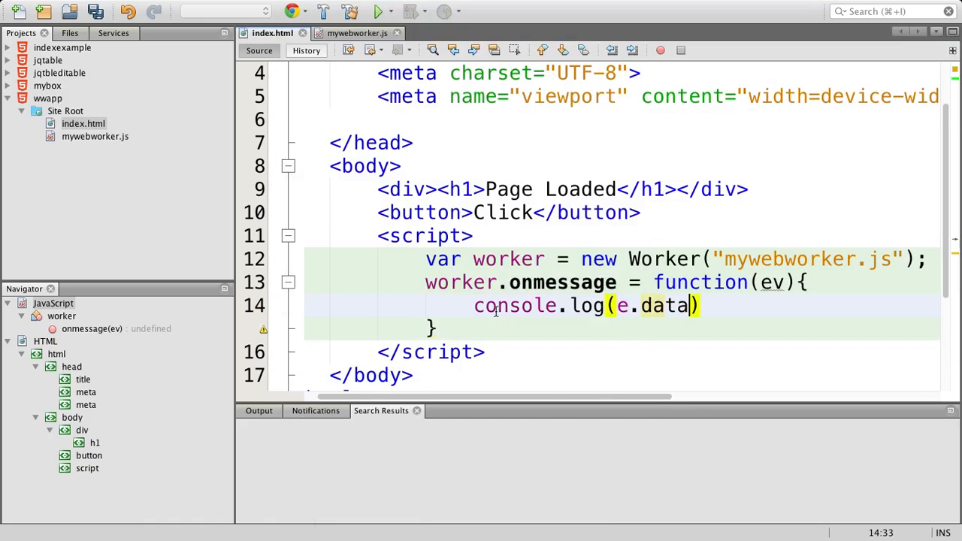
text(;)
key(super+s)
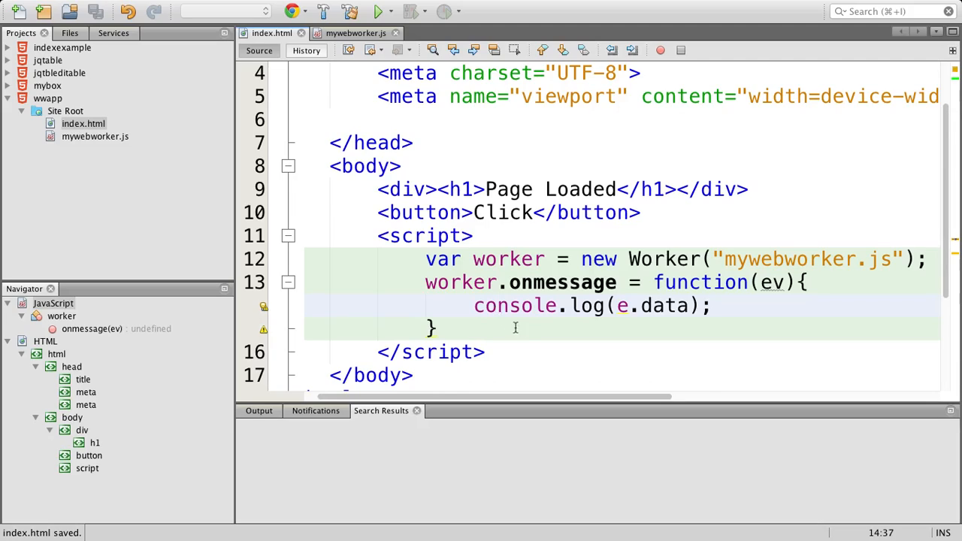
click(624, 311)
text(v)
key(super+s)
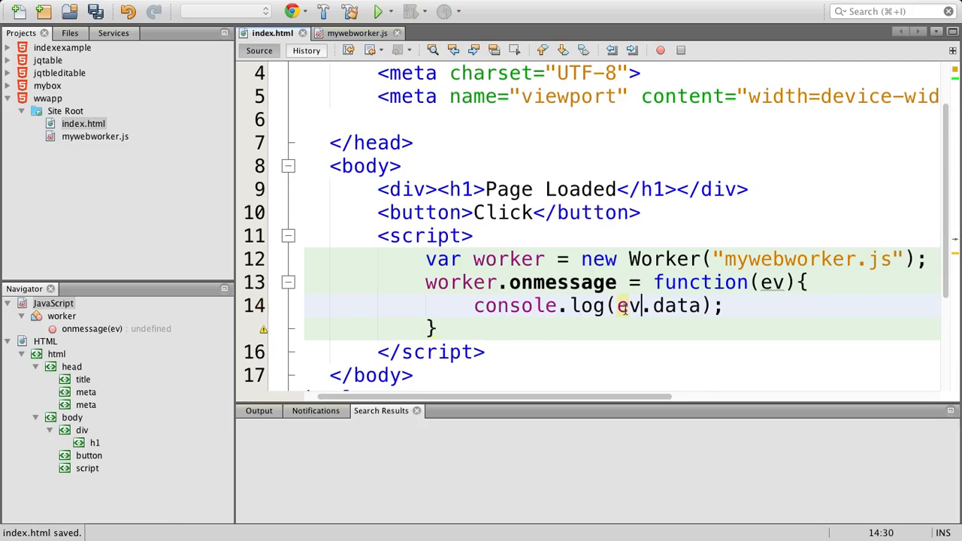
click(742, 308)
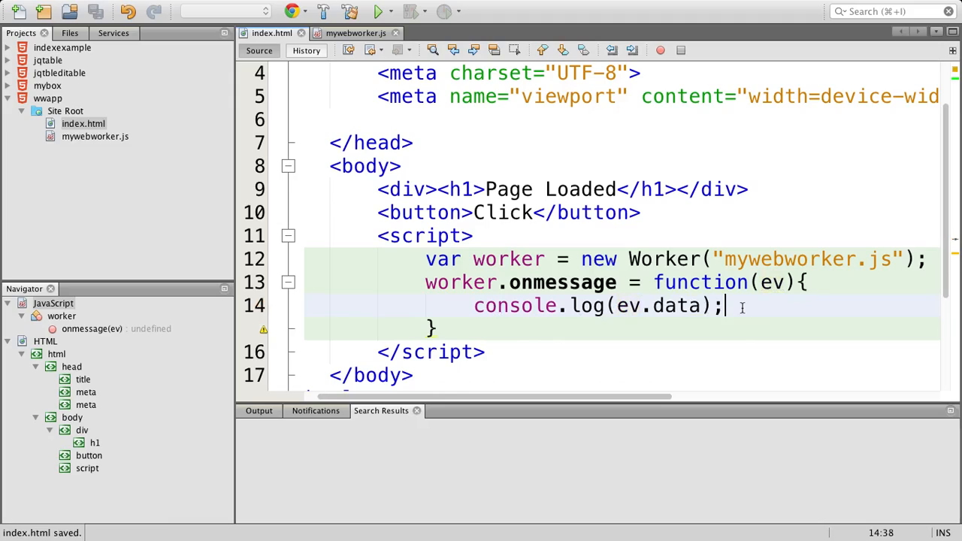
click(477, 330)
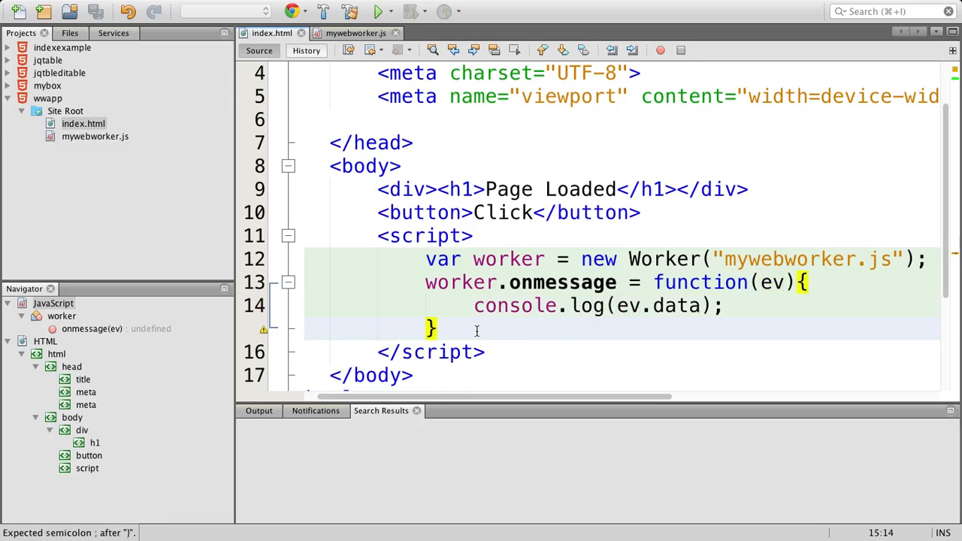
text(;)
key(super+s)
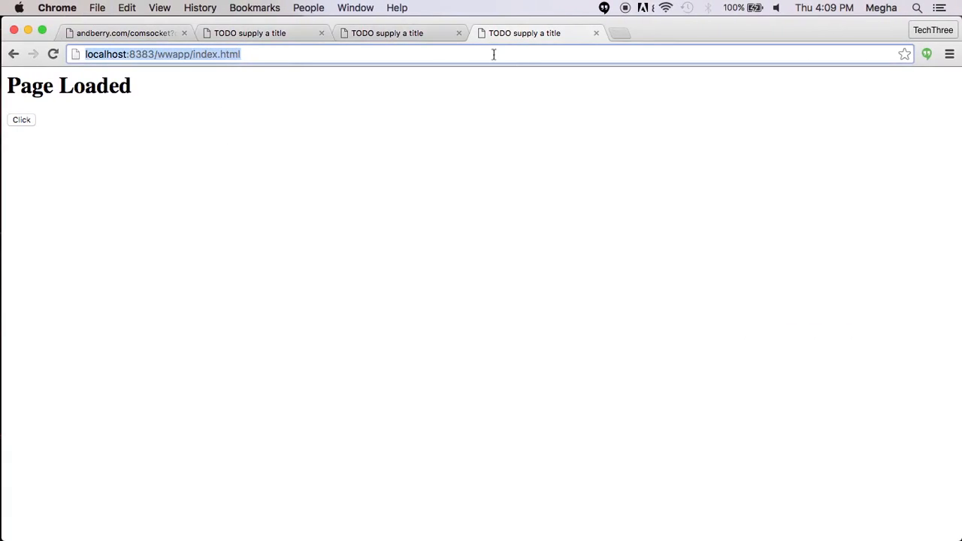
- Close the extra page tab, open a new tab with DevTools on a cleared Console
click(596, 33)
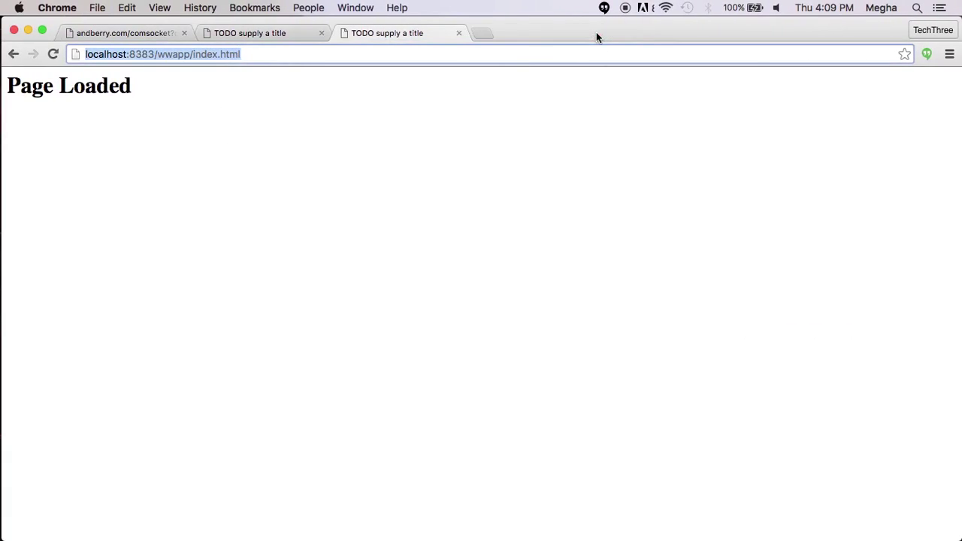
click(483, 35)
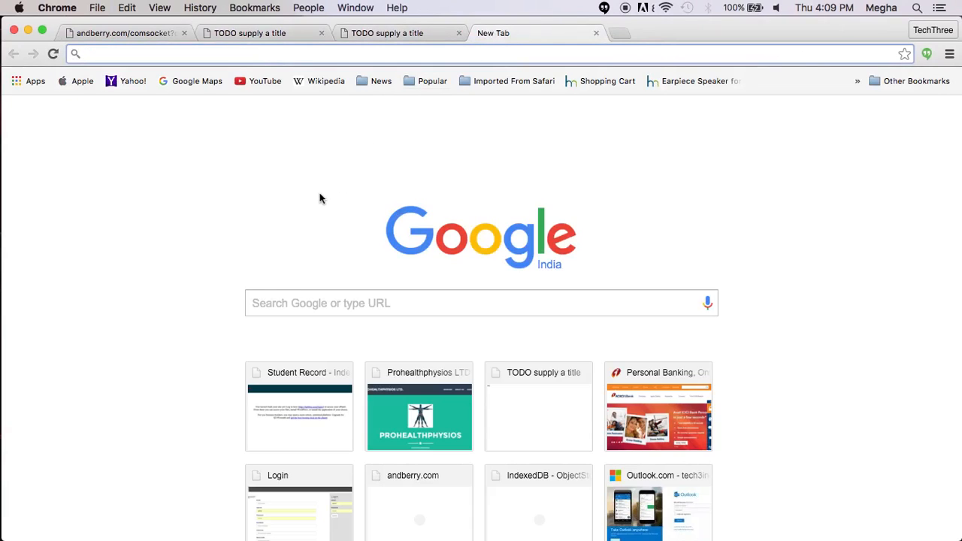
right_click(319, 198)
click(352, 308)
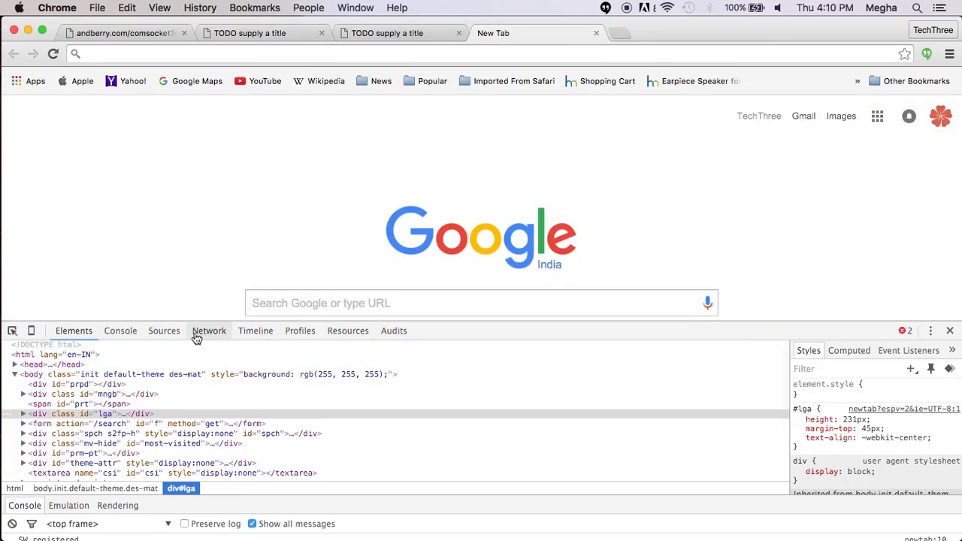
click(120, 331)
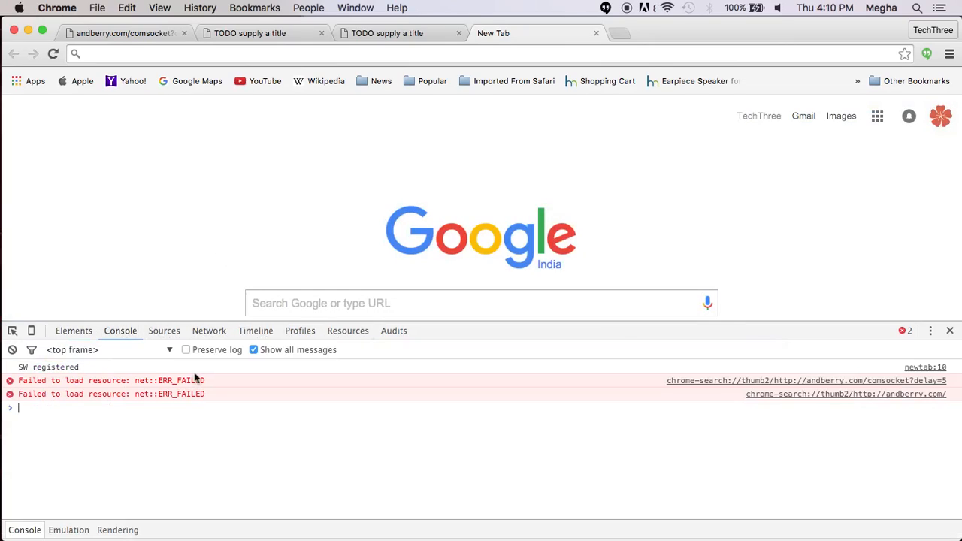
click(12, 350)
- Load localhost:8383/wwapp/index.html in the new tab and switch back to the editor
click(196, 56)
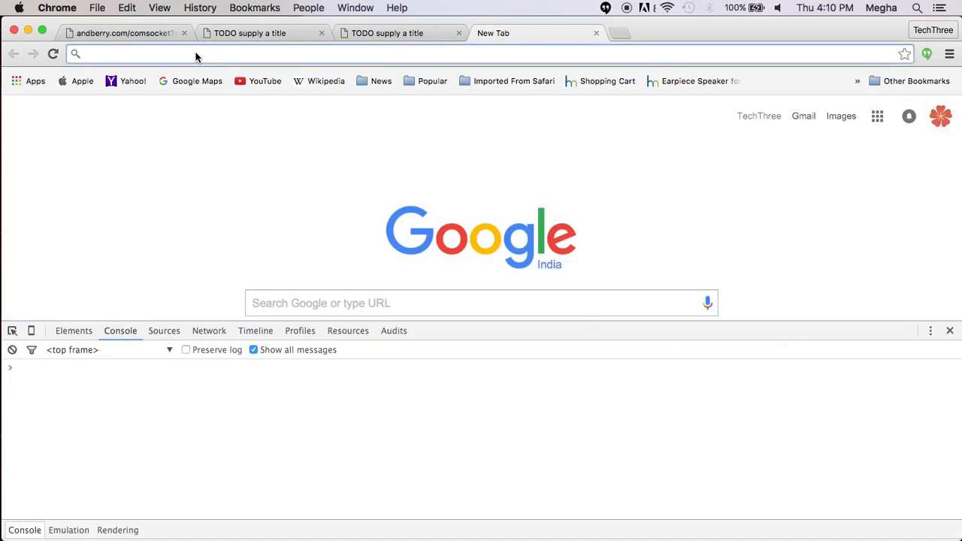
text(localhost:8383/wwapp/index.html)
key(Return)
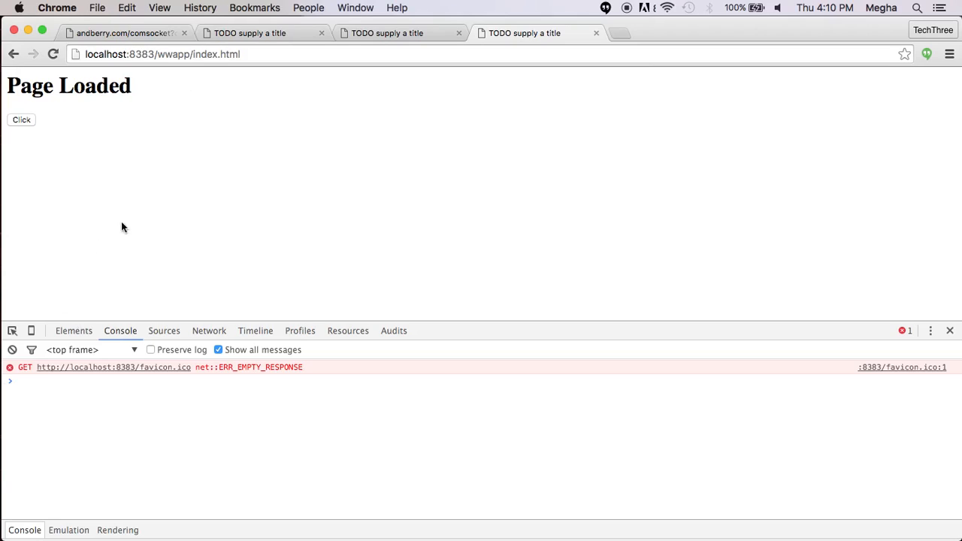
key(ctrl+Right)
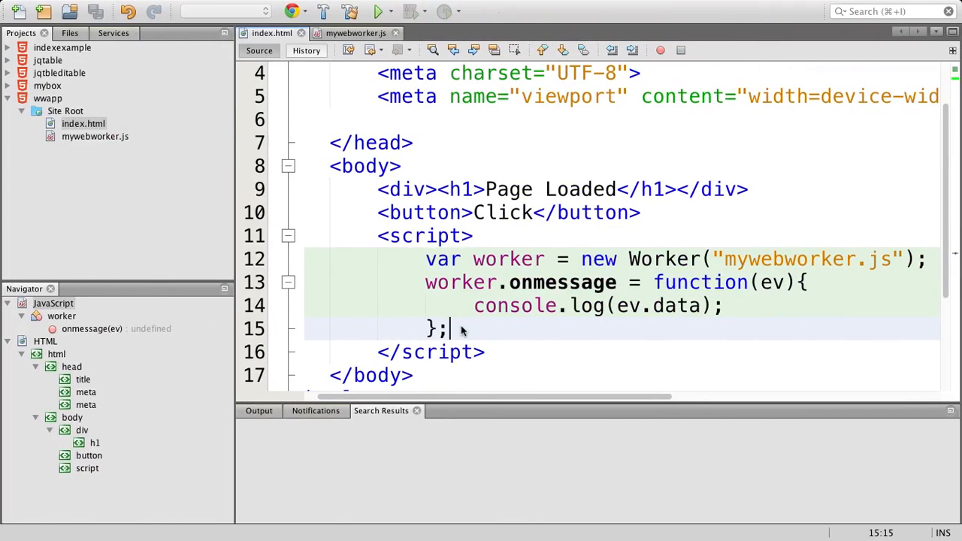
- Add an empty line after the onmessage handler and check the Chrome DevTools console
key(Return)
text(wo)
key(BackSpace)
key(BackSpace)
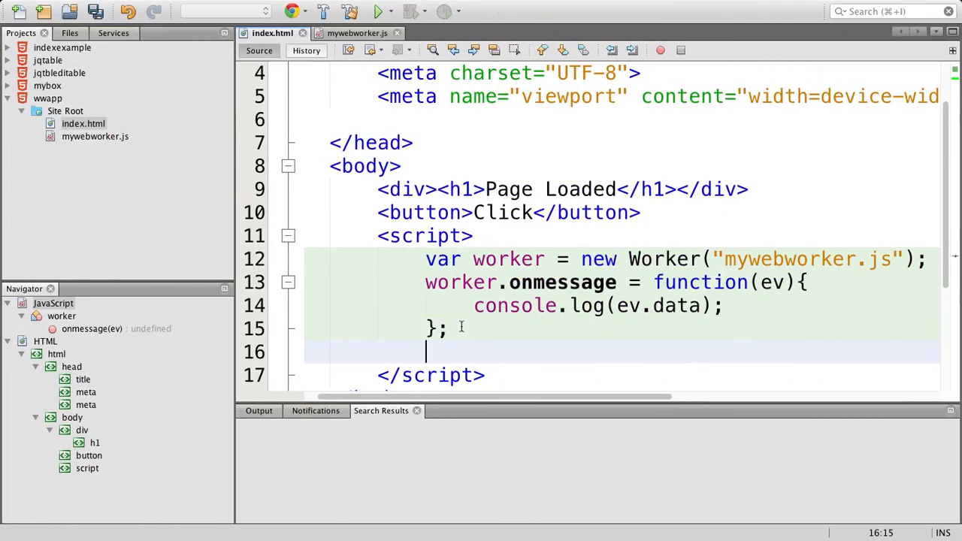
text(wo)
key(BackSpace)
key(BackSpace)
key(ctrl+Left)
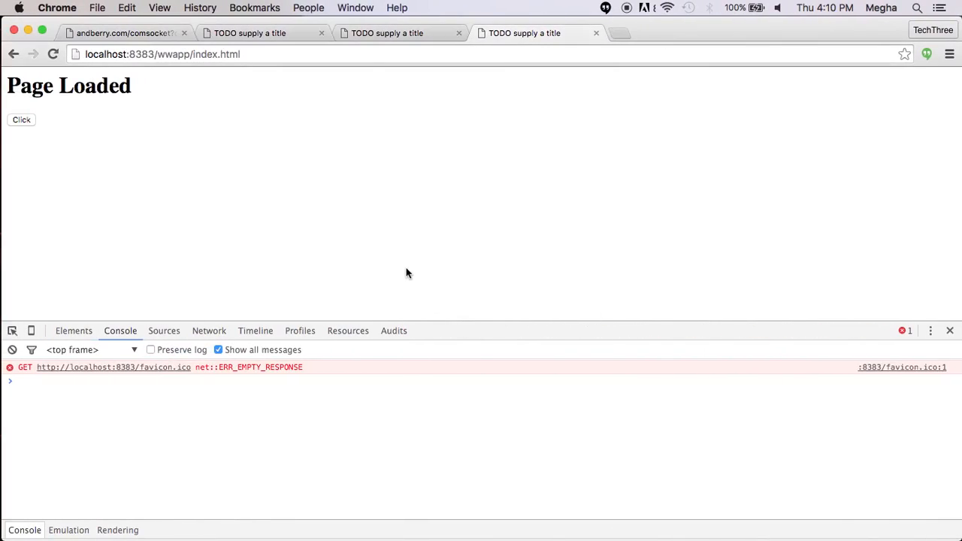
key(ctrl+Right)
key(ctrl+Left)
click(73, 331)
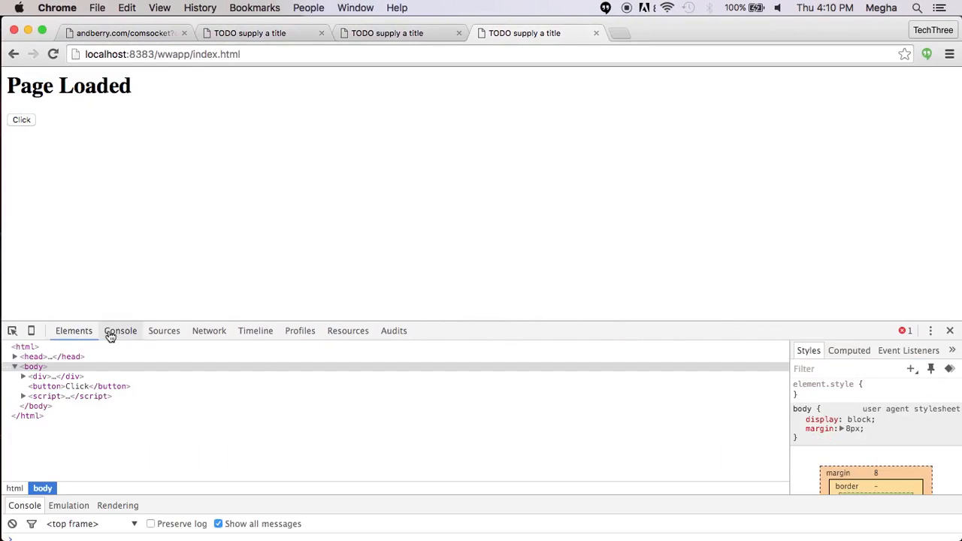
click(110, 331)
- Save index.html with its worker onmessage handler and return to the browser
key(ctrl+Right)
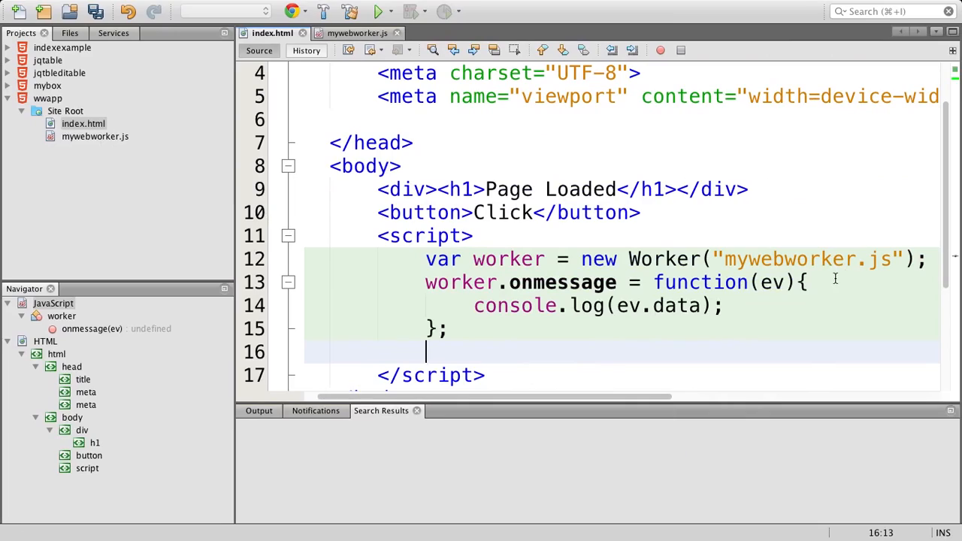
click(536, 333)
key(ctrl+s)
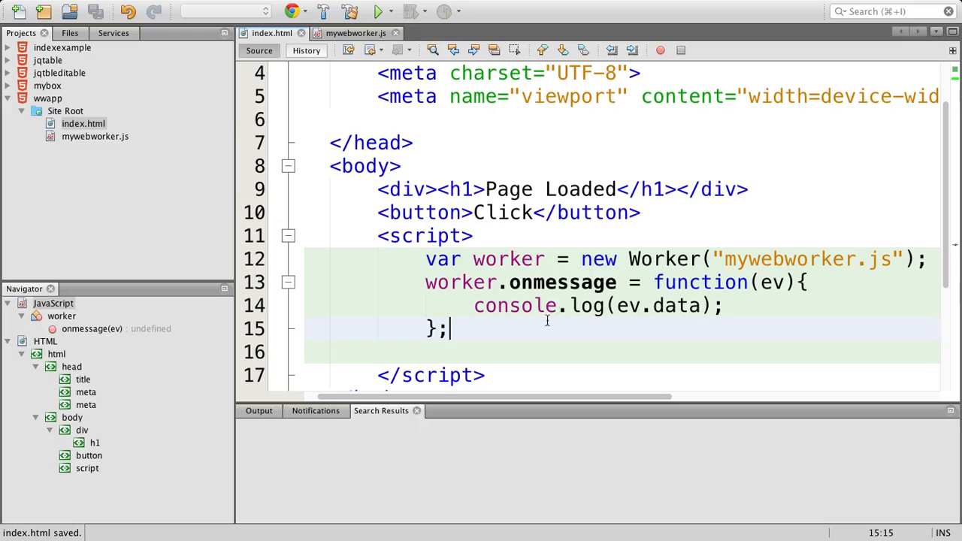
click(498, 284)
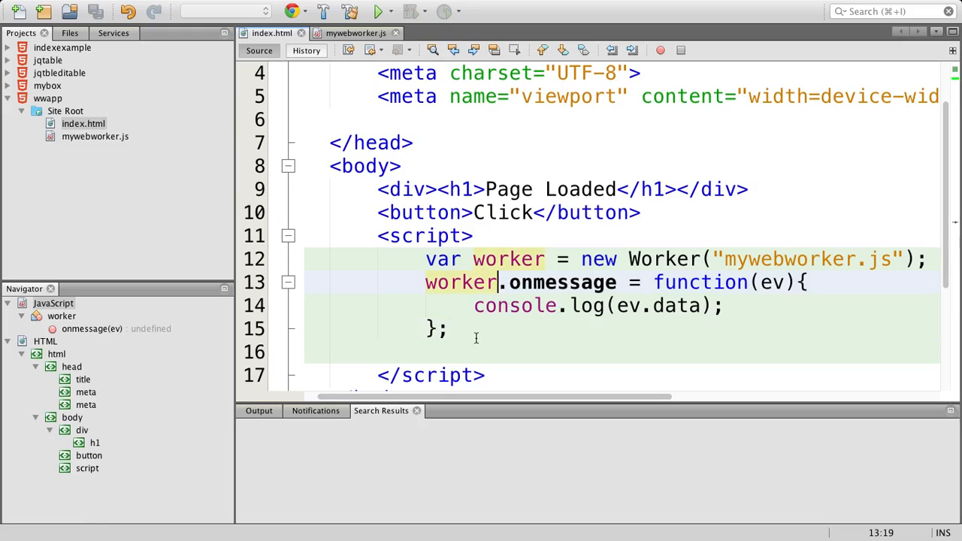
key(super+Tab)
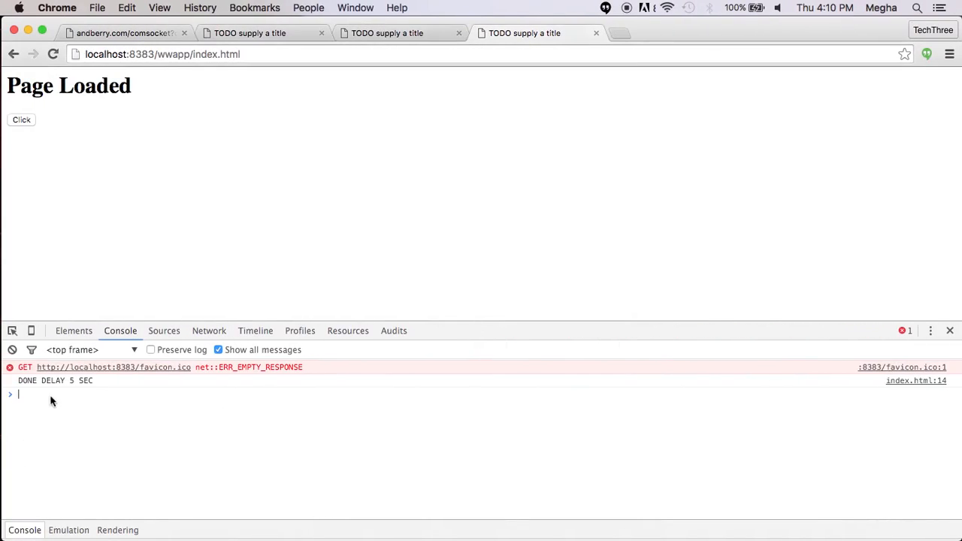
- Reload the page so the console logs DONE DELAY 5 SEC, then return to NetBeans
click(60, 400)
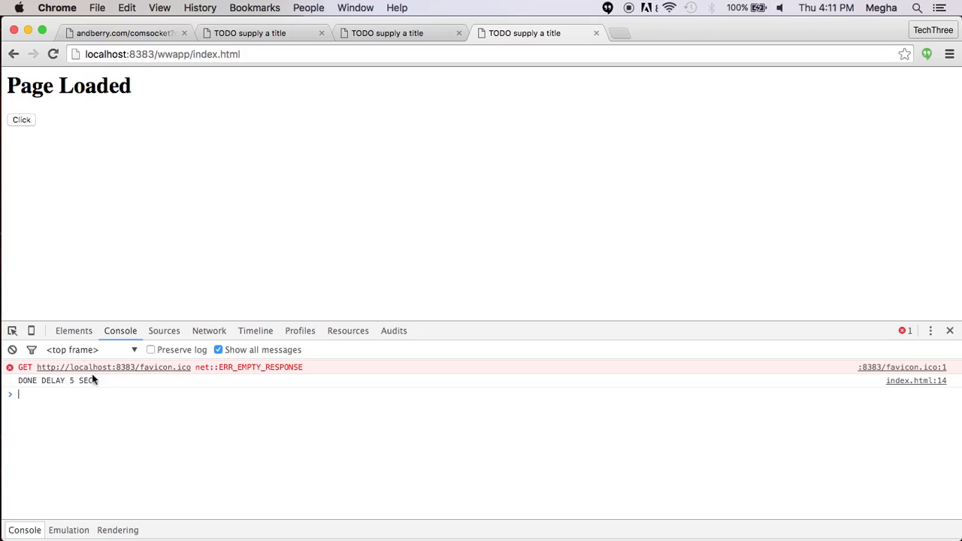
click(53, 54)
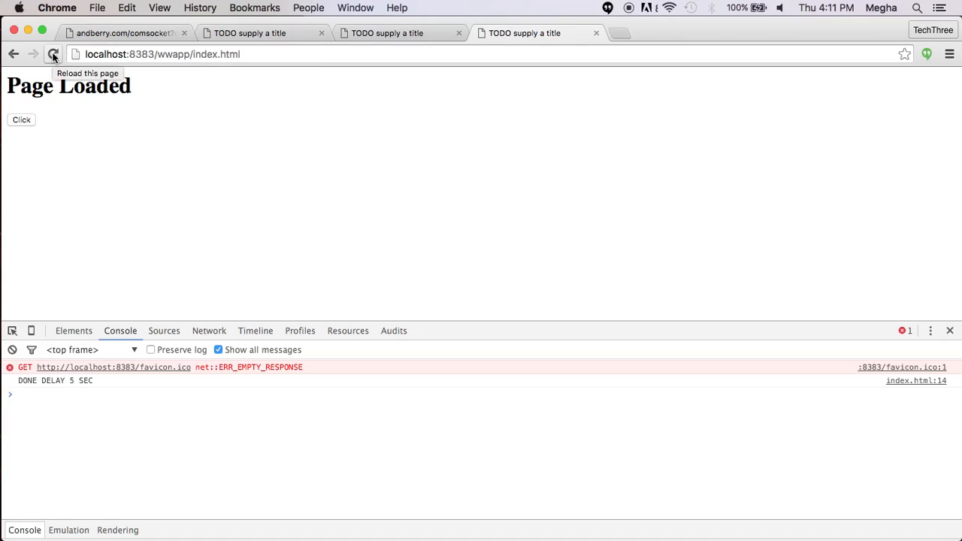
key(super+Tab)
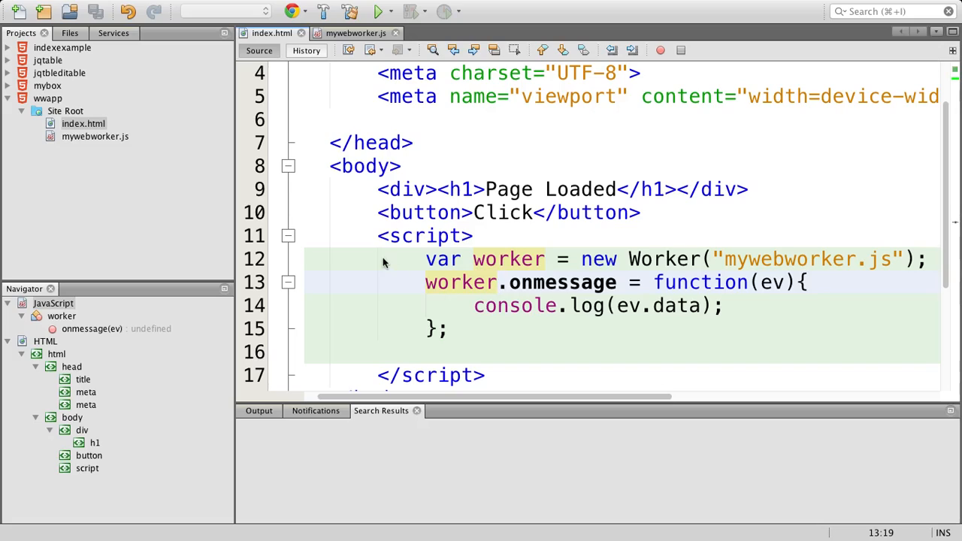
- Review mywebworker.js posting responseText, then reopen index.html
double_click(97, 135)
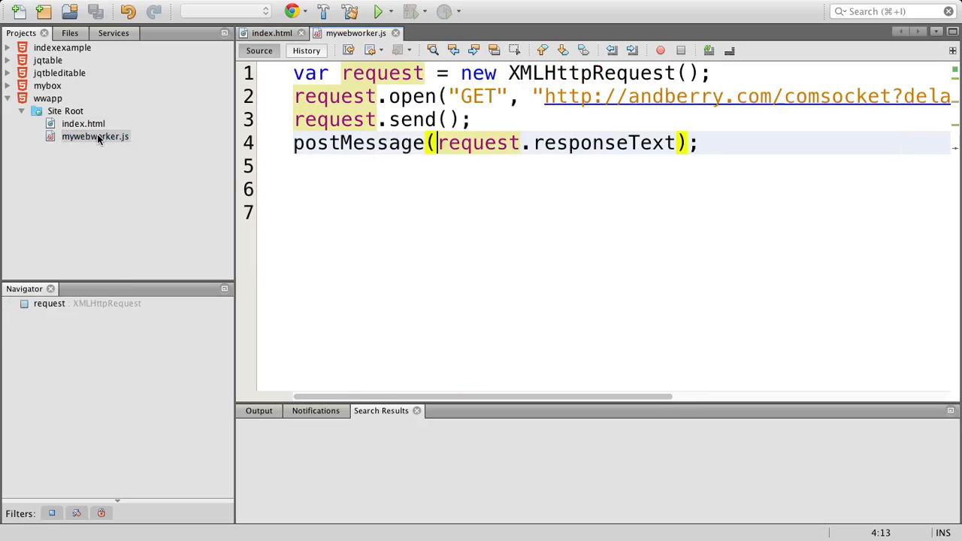
click(88, 125)
double_click(87, 124)
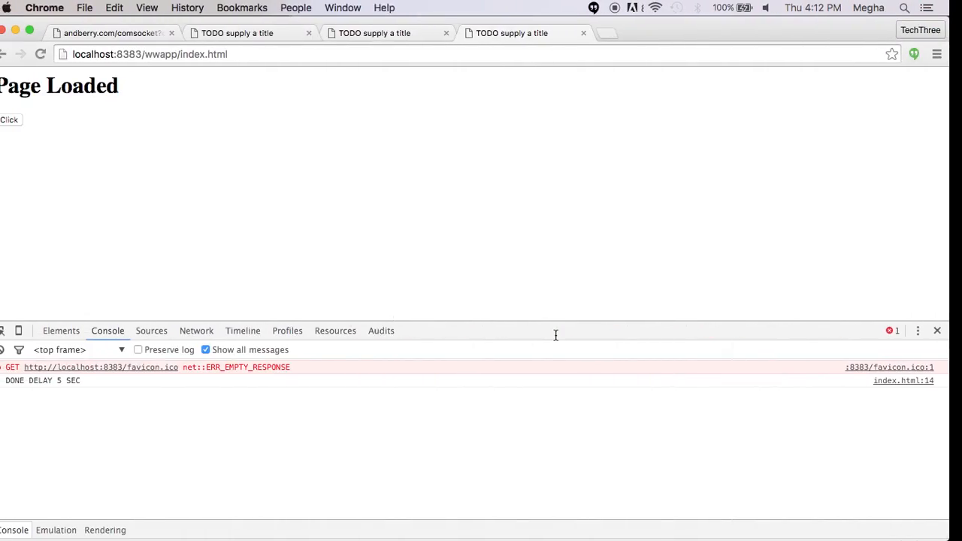
- Reload the page, select Worker in index.html and follow it into mywebworker.js
click(52, 54)
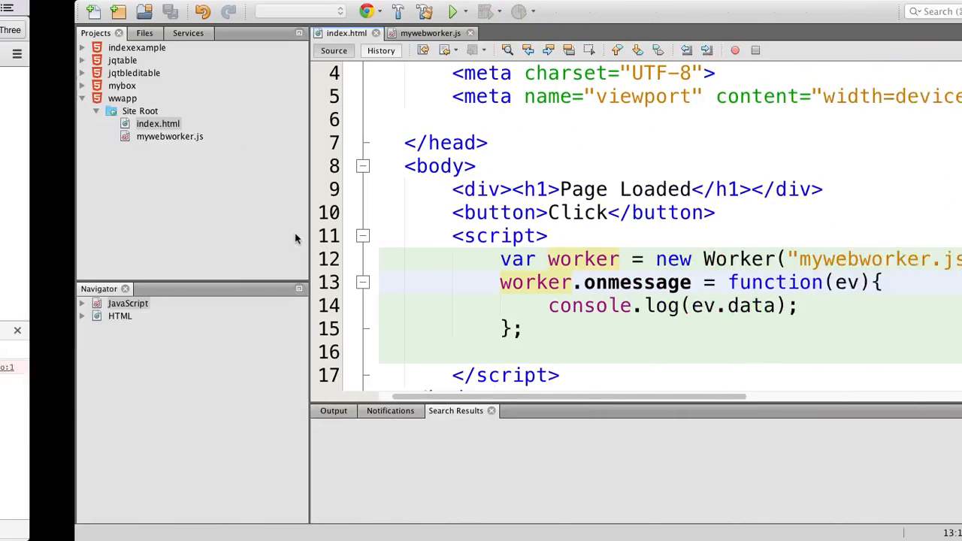
double_click(666, 261)
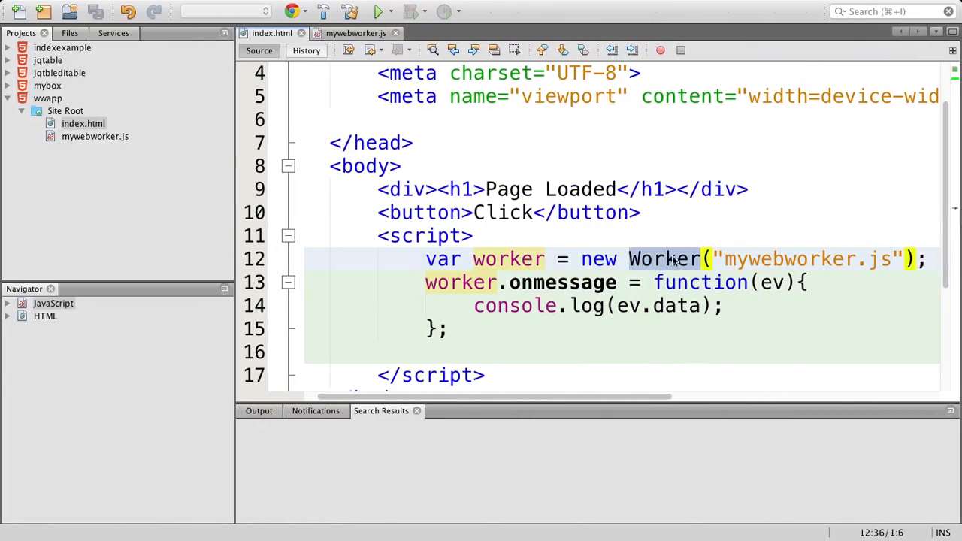
click(726, 261)
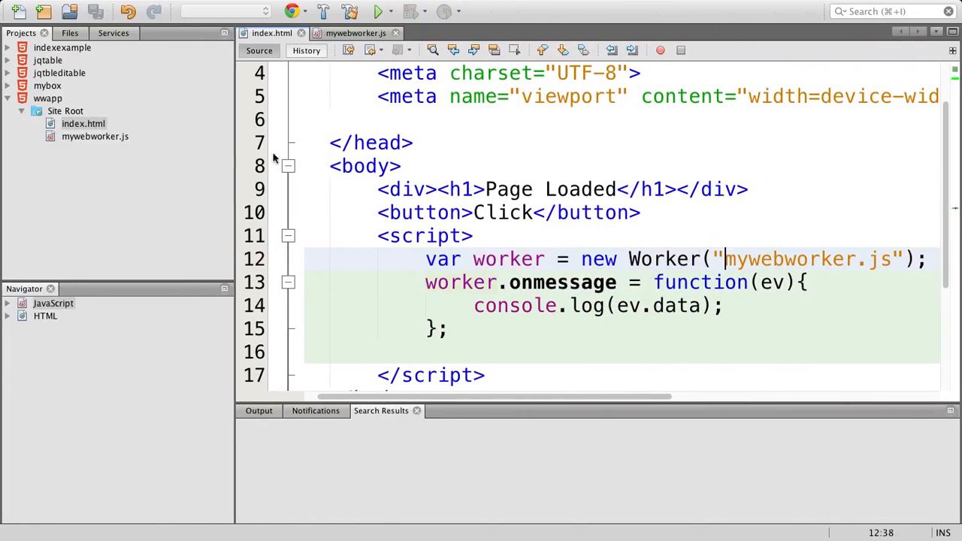
double_click(75, 136)
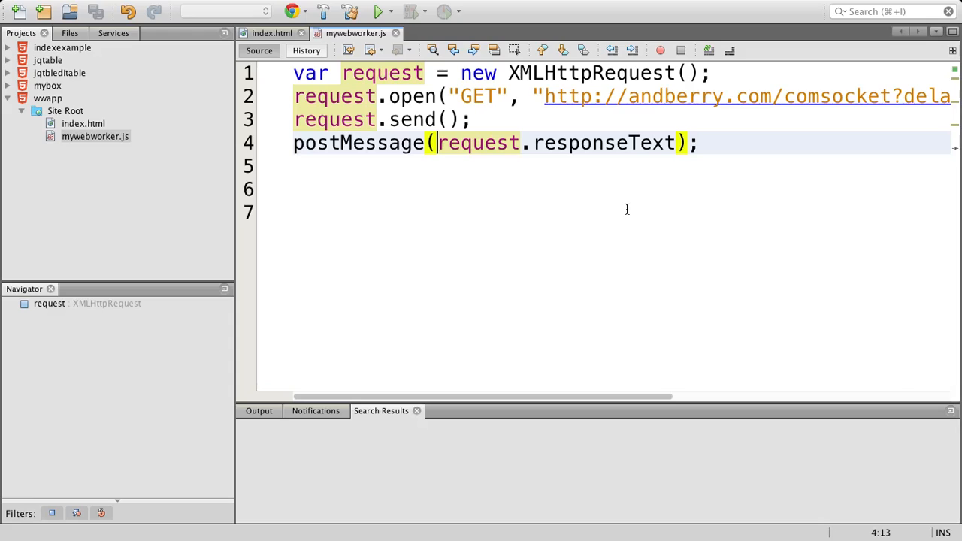
- Highlight postMessage in mywebworker.js and return to index.html's worker code
double_click(353, 143)
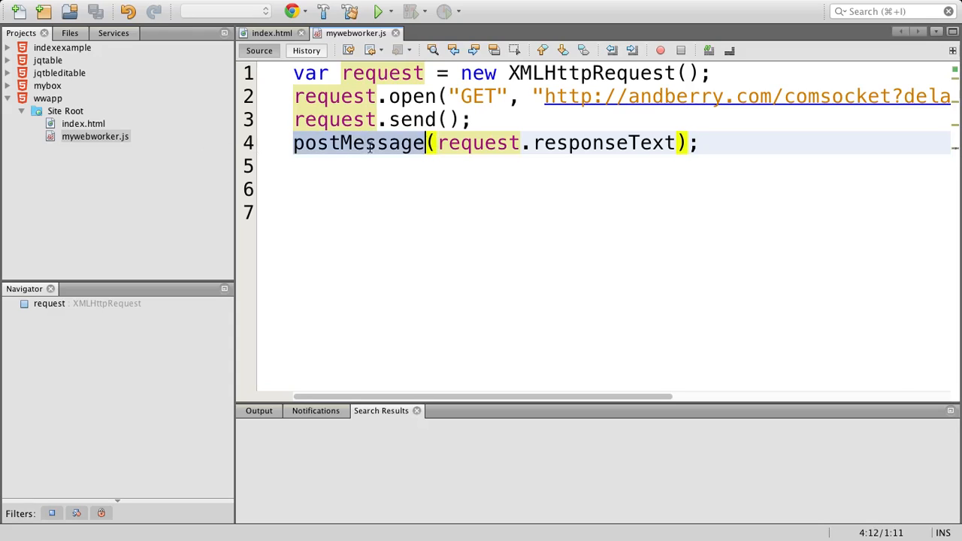
double_click(83, 123)
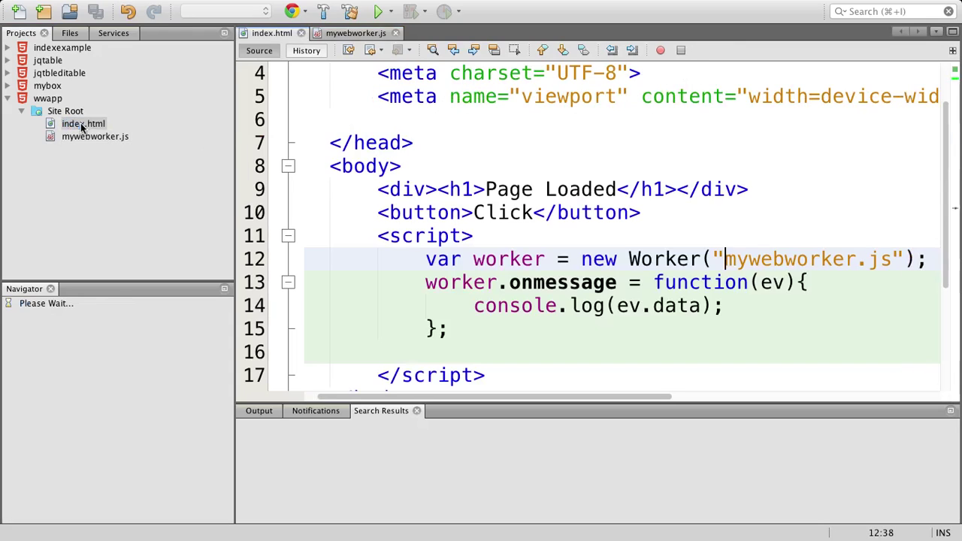
click(466, 324)
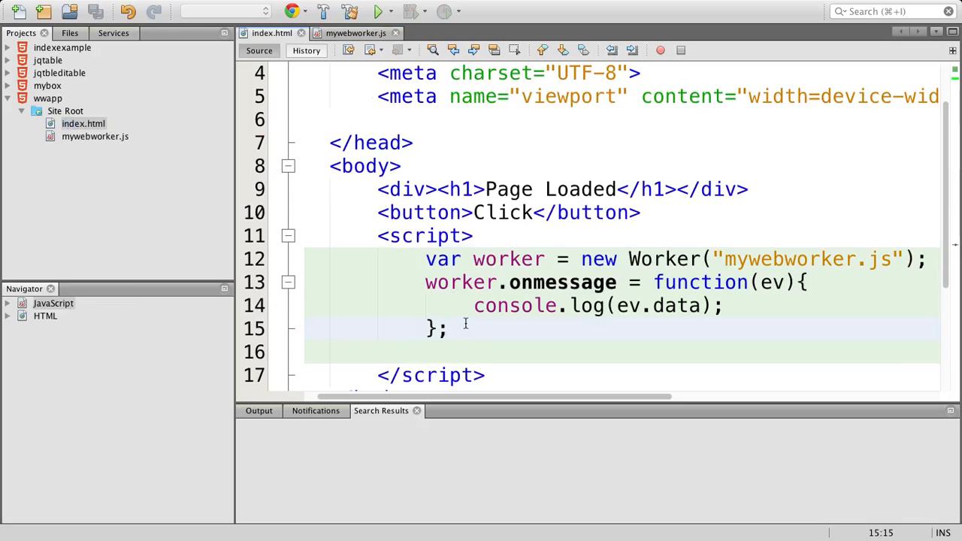